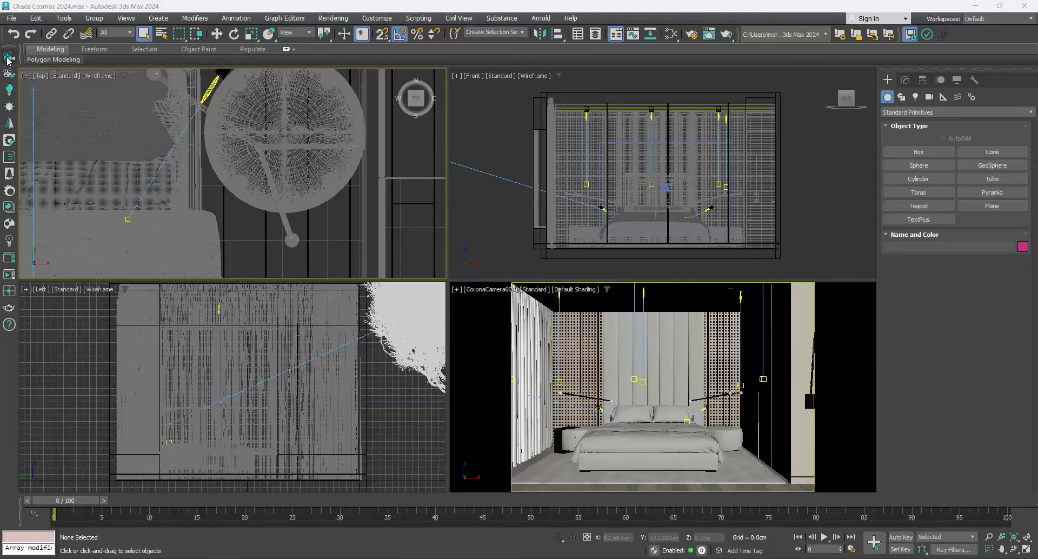
Open the Chaos Cosmos browser, shrink its window and place it over the viewports
click(10, 224)
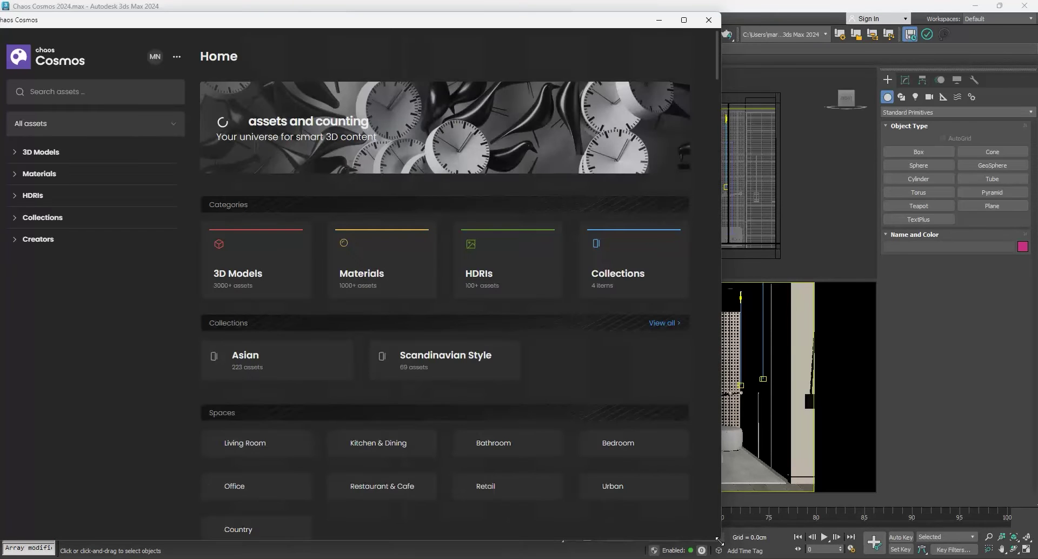
drag(719, 541, 579, 406)
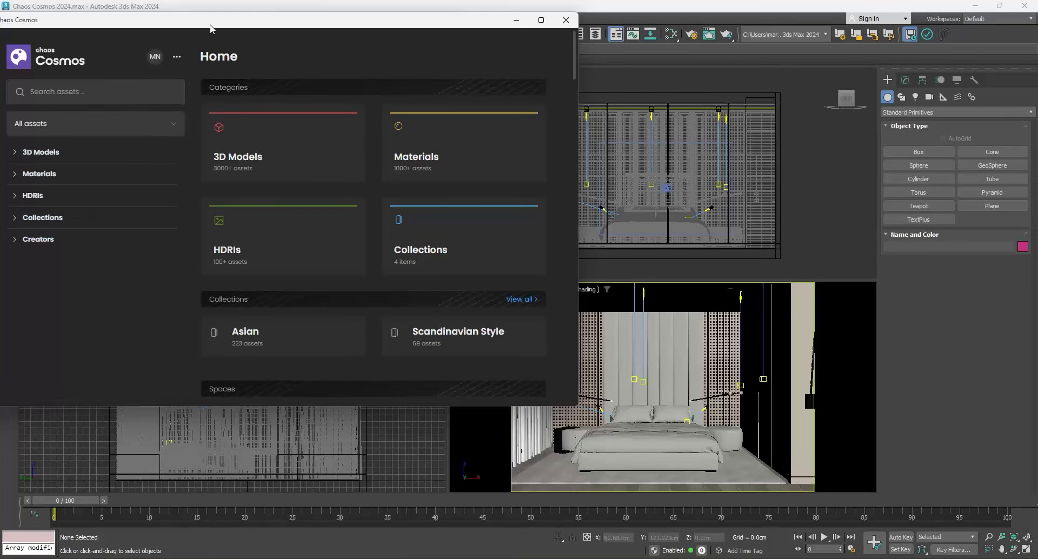
drag(212, 25, 270, 45)
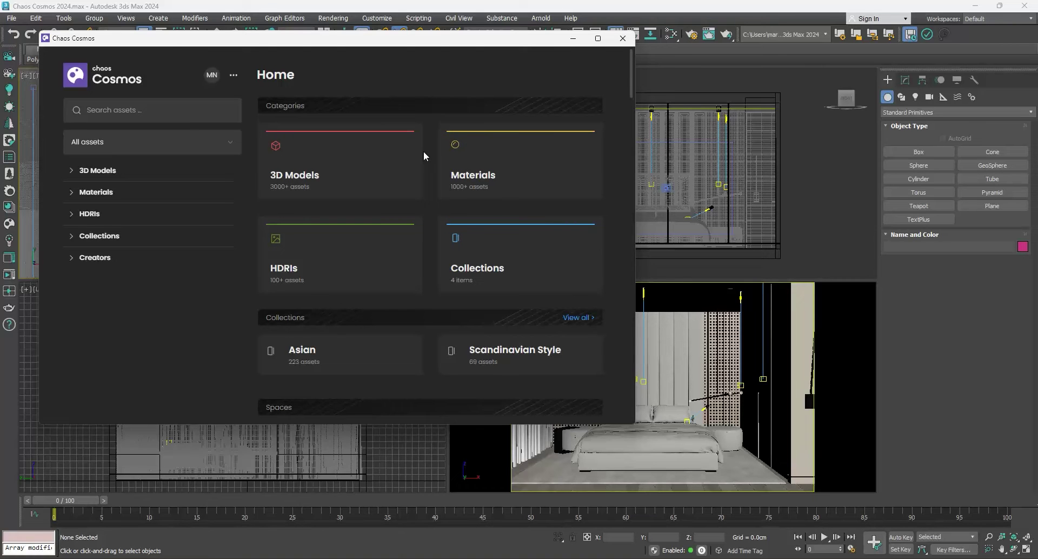
Show the Wood materials in the Cosmos library, enlarging the browser window to view more assets
click(81, 193)
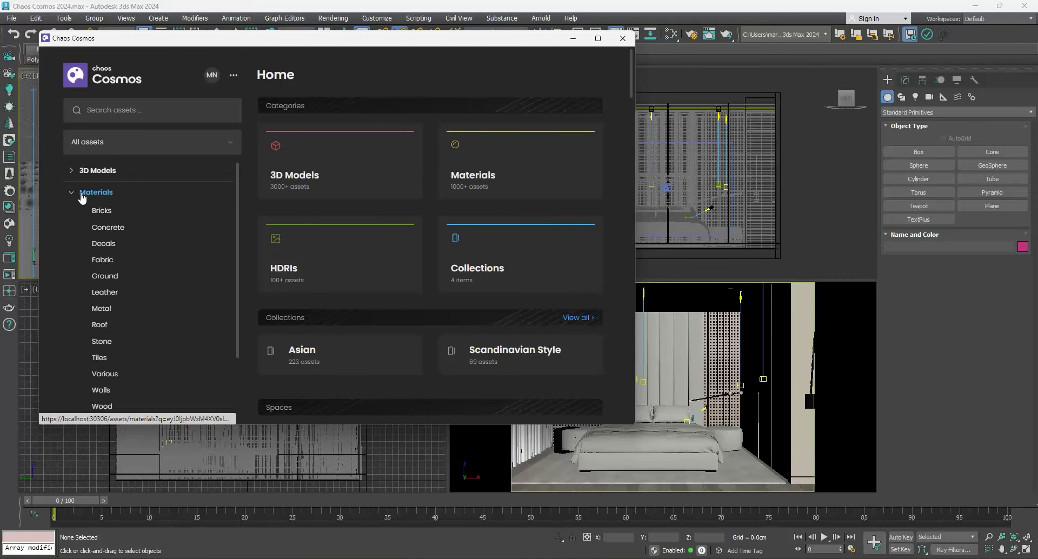
scroll(145, 230, down, 1)
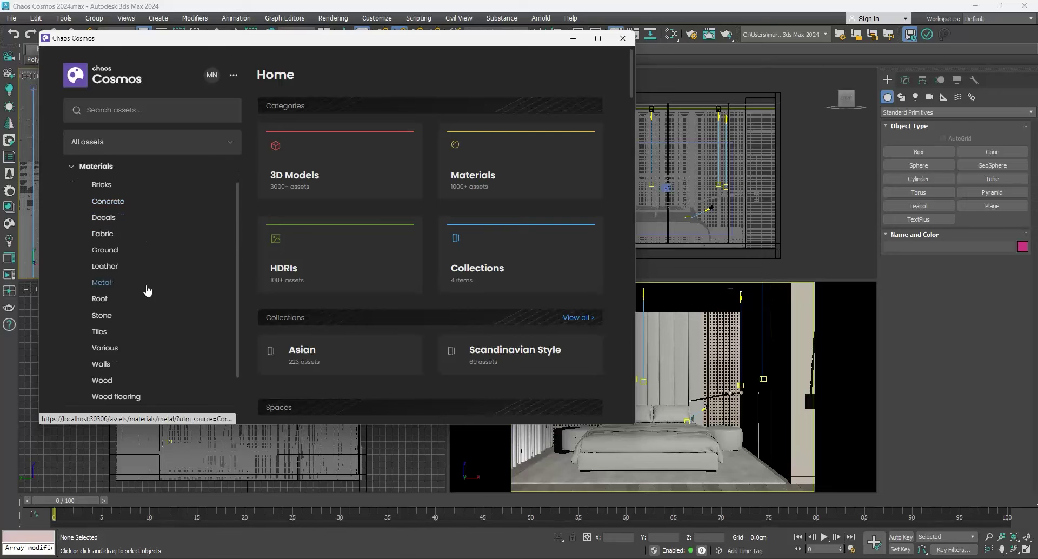
click(103, 381)
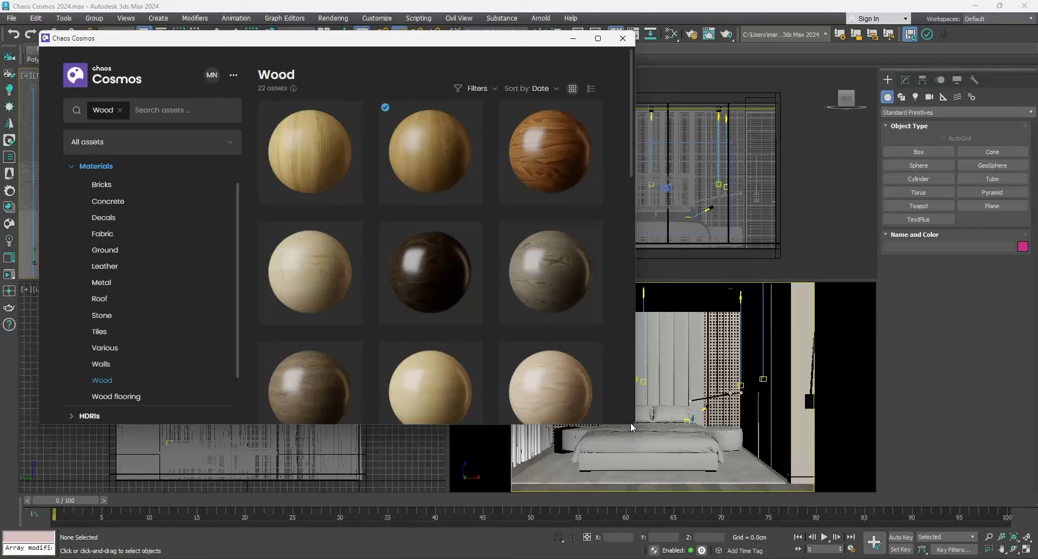
drag(634, 425, 622, 541)
scroll(539, 324, down, 3)
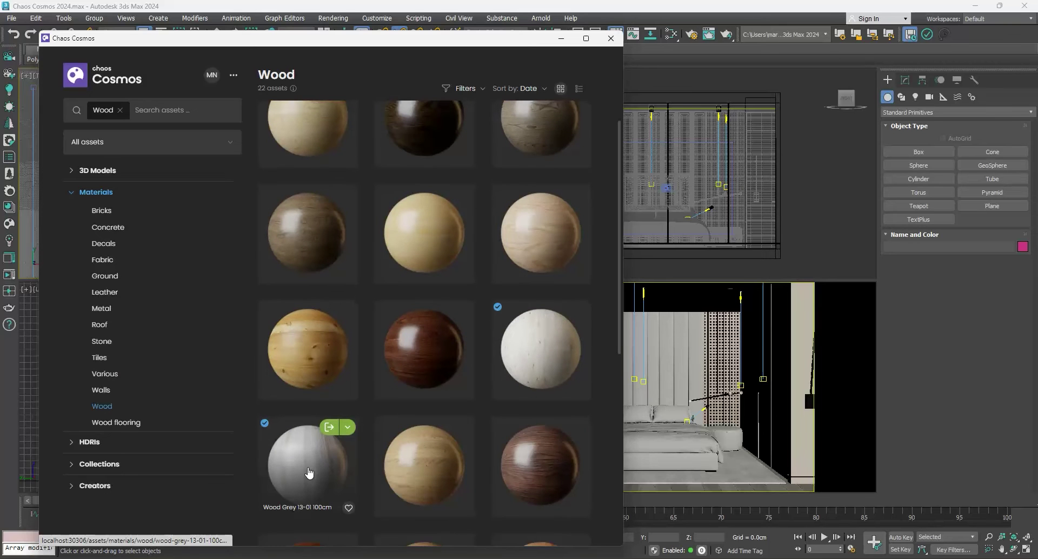
Open the Slate Material Editor, make it narrower and taller, and place it beside the Cosmos browser
drag(510, 45, 274, 36)
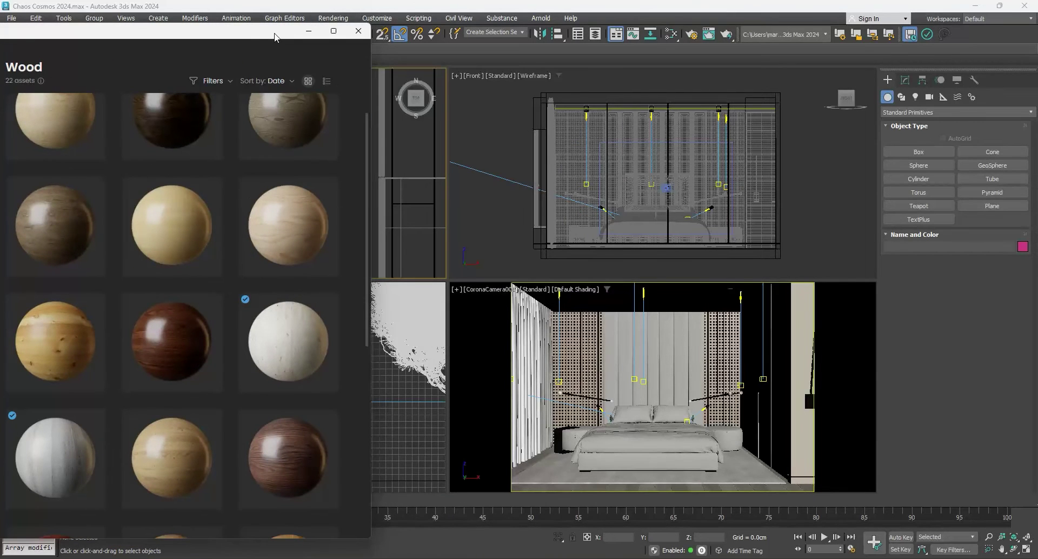
click(671, 35)
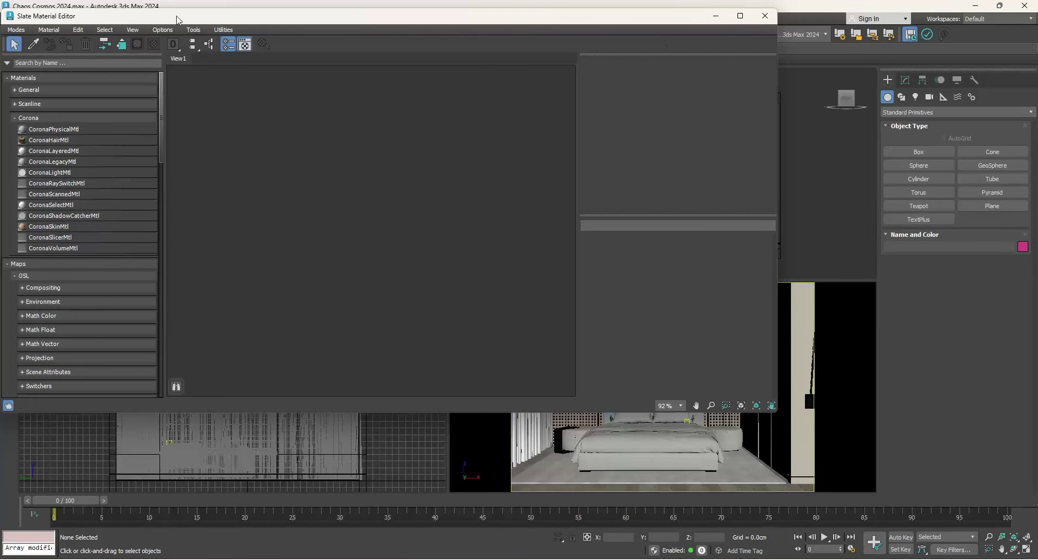
drag(140, 21, 358, 56)
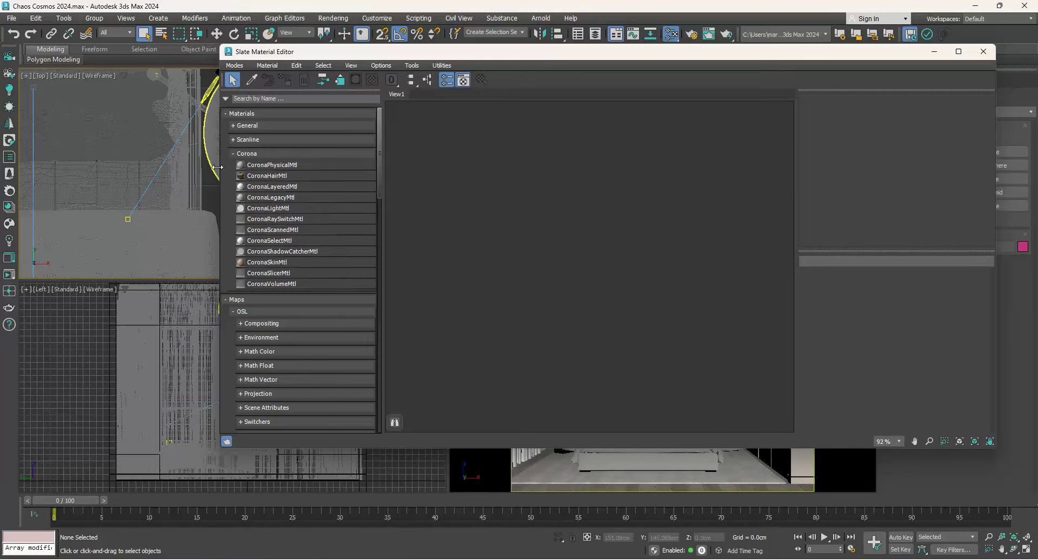
drag(216, 167, 499, 180)
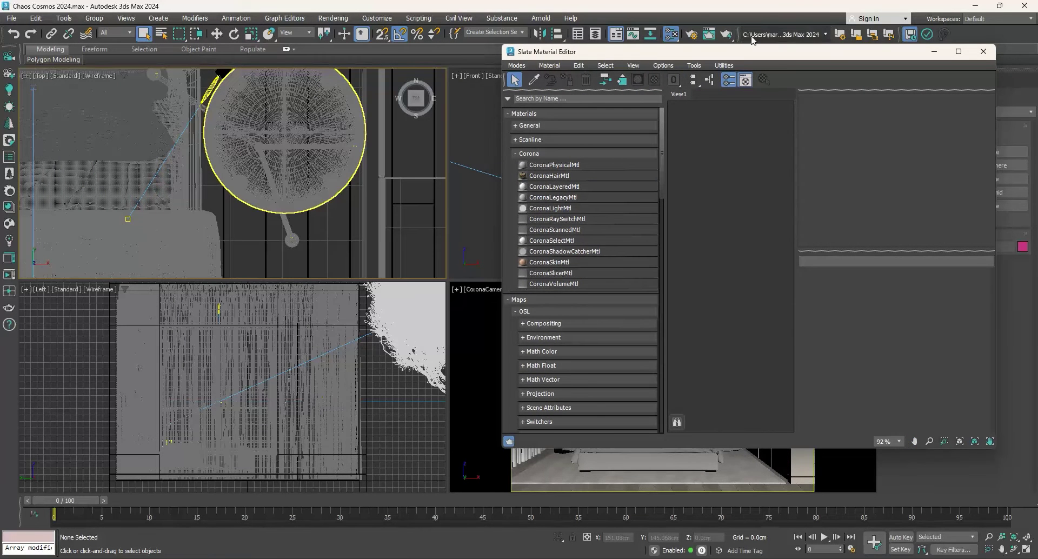
drag(745, 52, 780, 26)
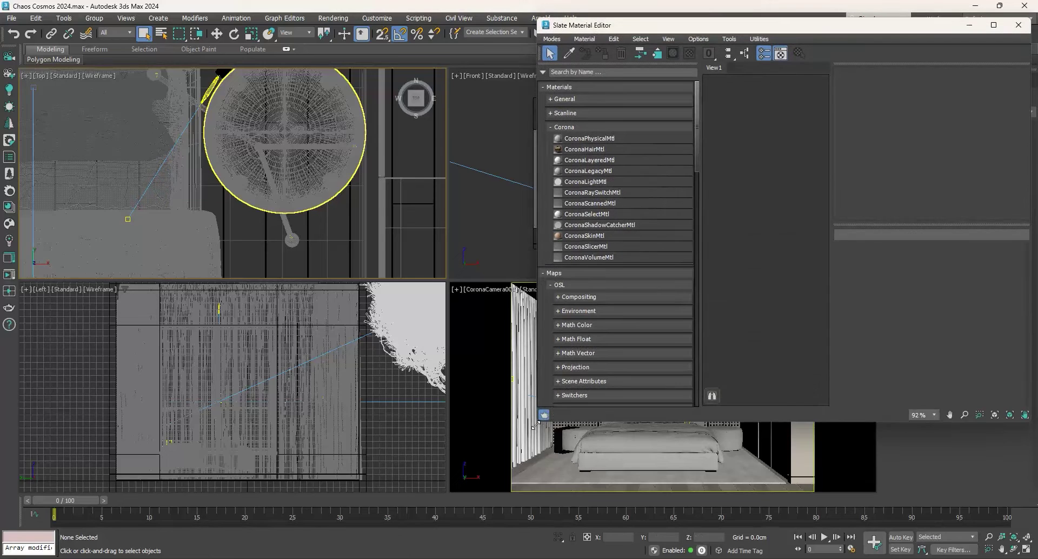
drag(534, 426, 535, 541)
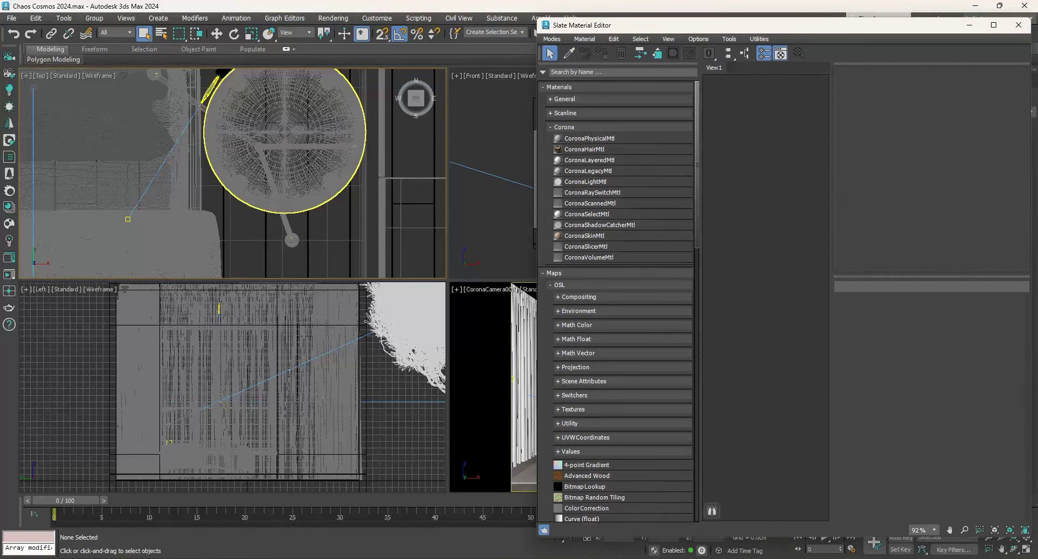
Return to the Cosmos browser beside the material editor and download the Wood Pecan 33-21 150cm material
key(alt+Tab)
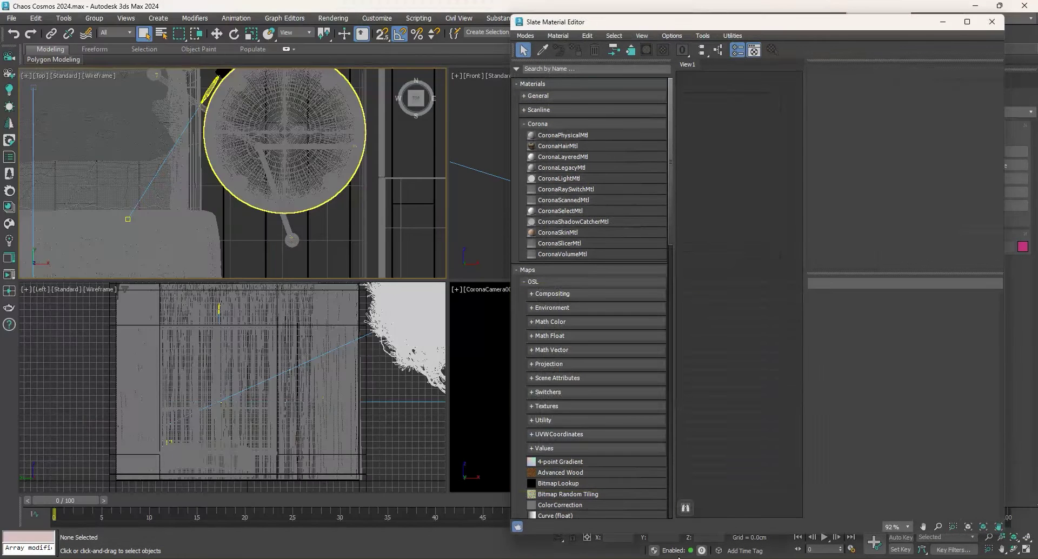
click(679, 557)
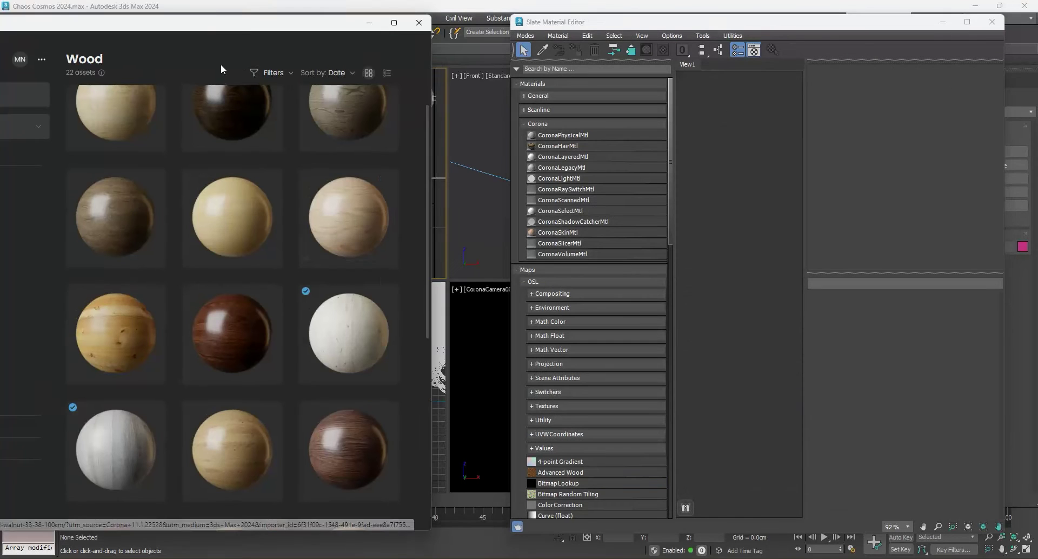
drag(218, 27, 292, 24)
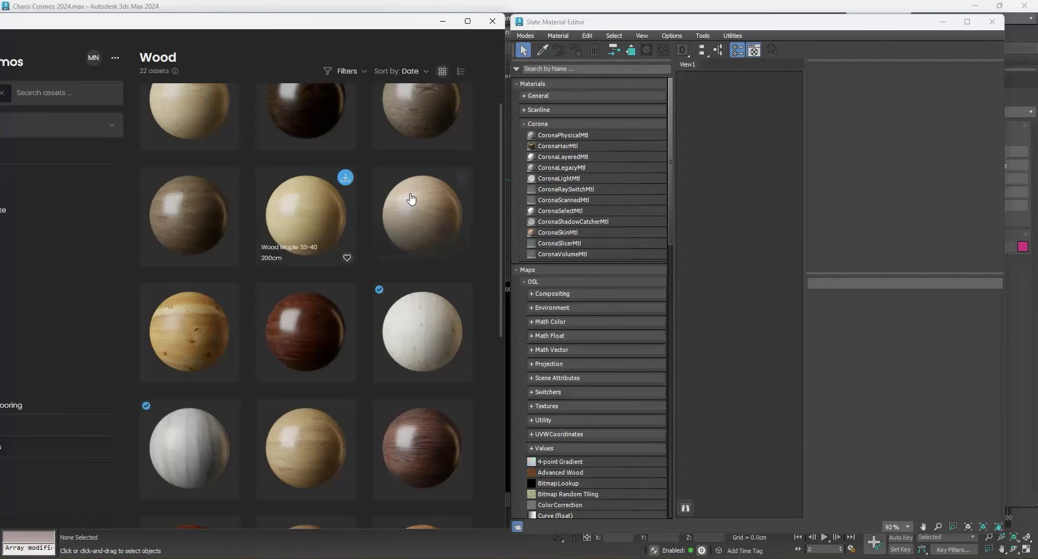
click(228, 180)
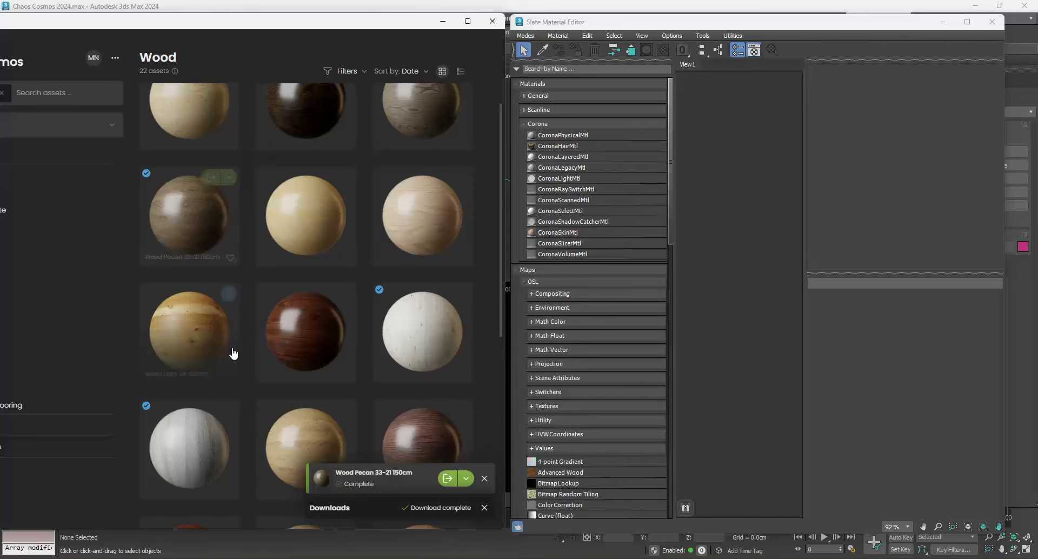
Import Wood Grey 13-01 100cm from Cosmos into the Slate view and assign it to the slatted back wall panel and the wardrobe
drag(187, 438, 768, 220)
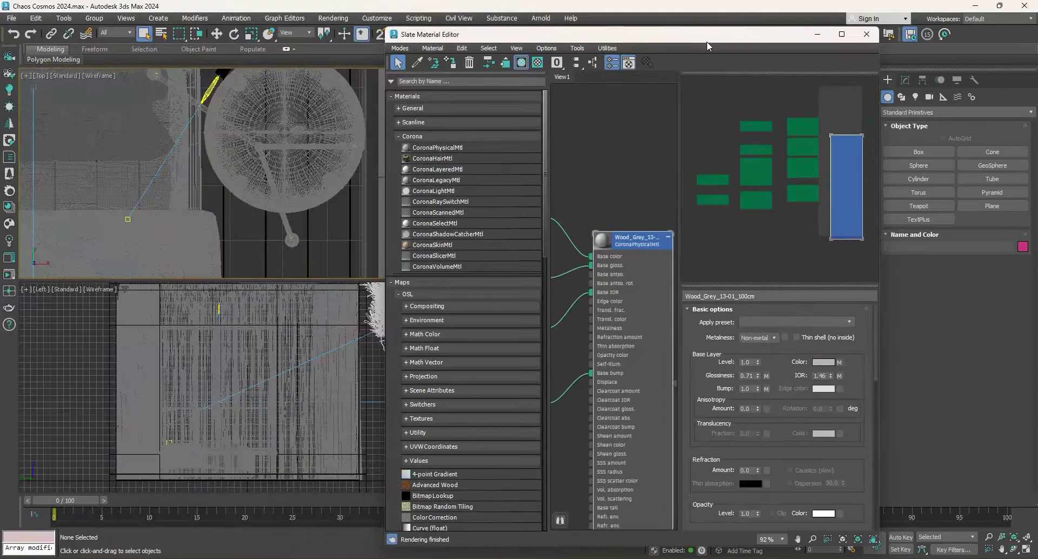
drag(706, 42, 307, 39)
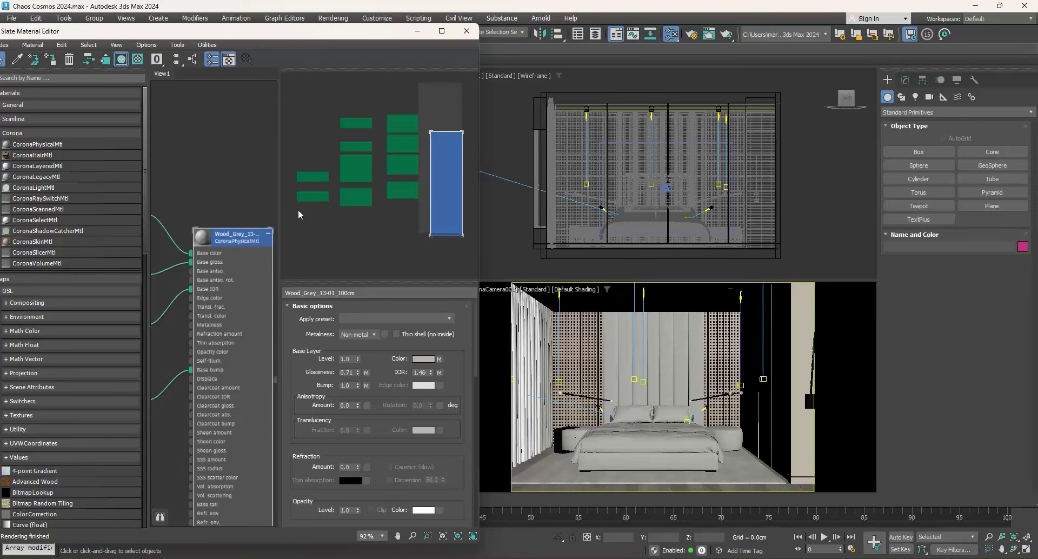
middle_drag(261, 352, 220, 331)
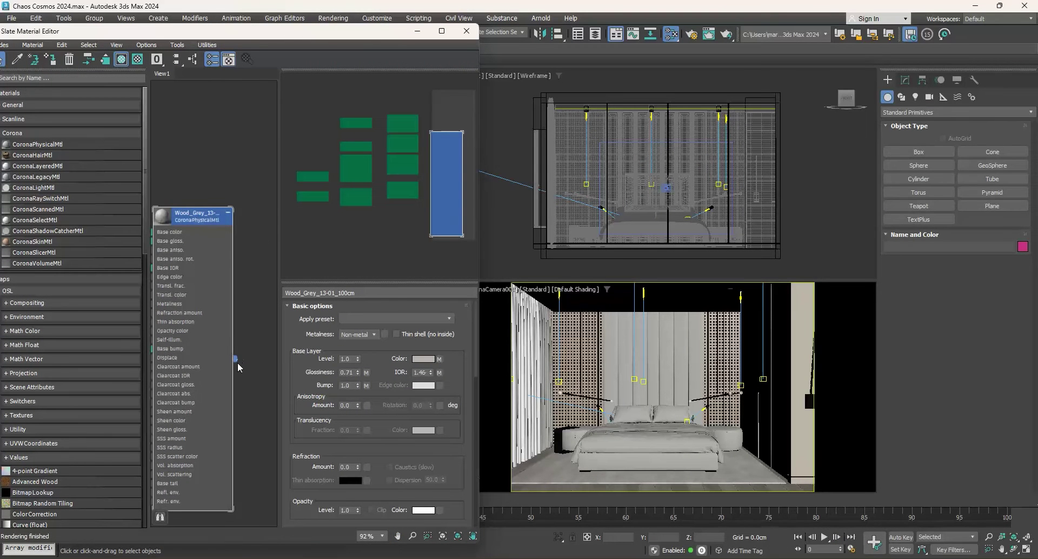
drag(236, 359, 577, 352)
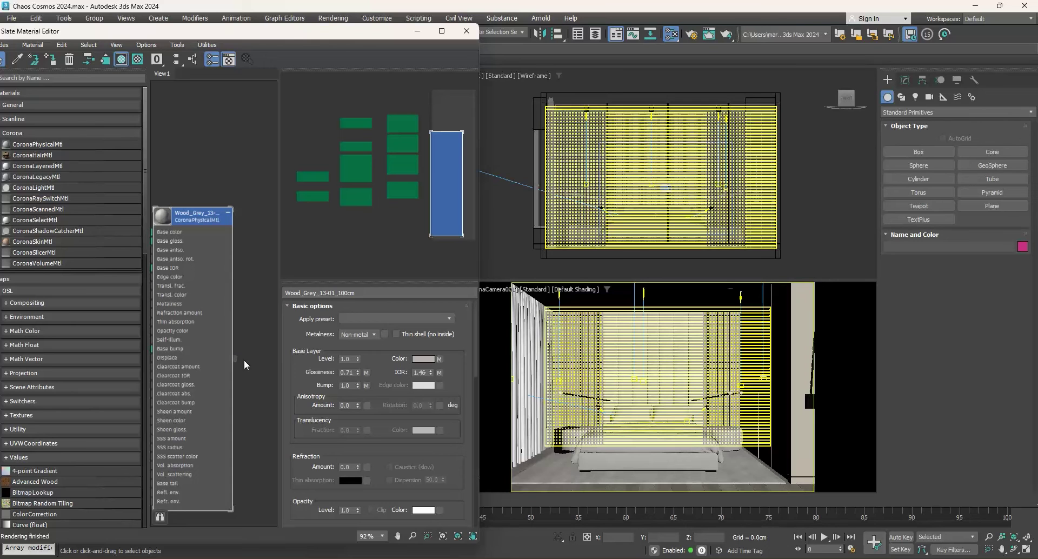
drag(236, 359, 781, 383)
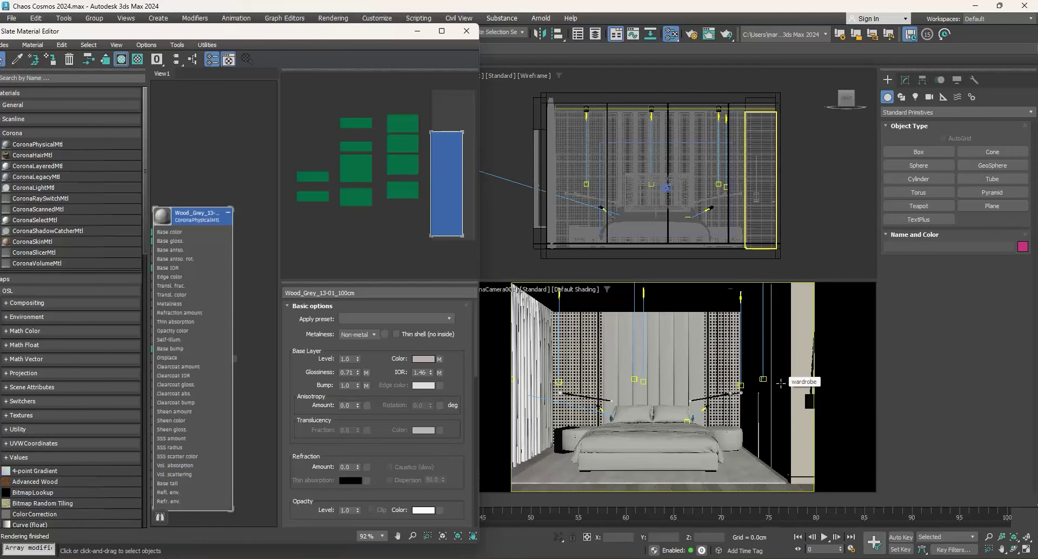
Import Wall Stucco White 21-97 150cm from the Cosmos Walls category into an empty area of the Slate view
drag(64, 31, 658, 28)
middle_drag(825, 152, 866, 147)
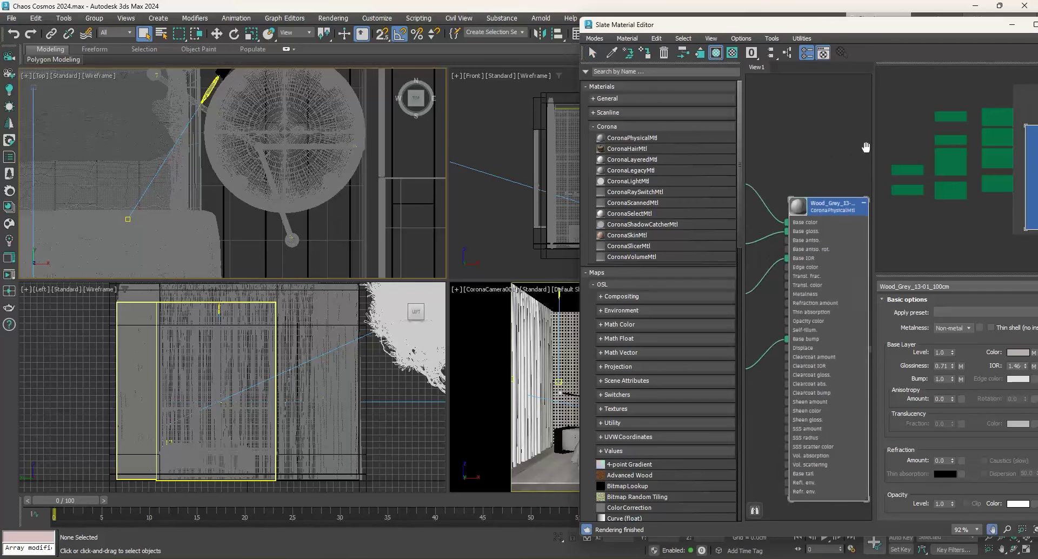
scroll(811, 146, down, 6)
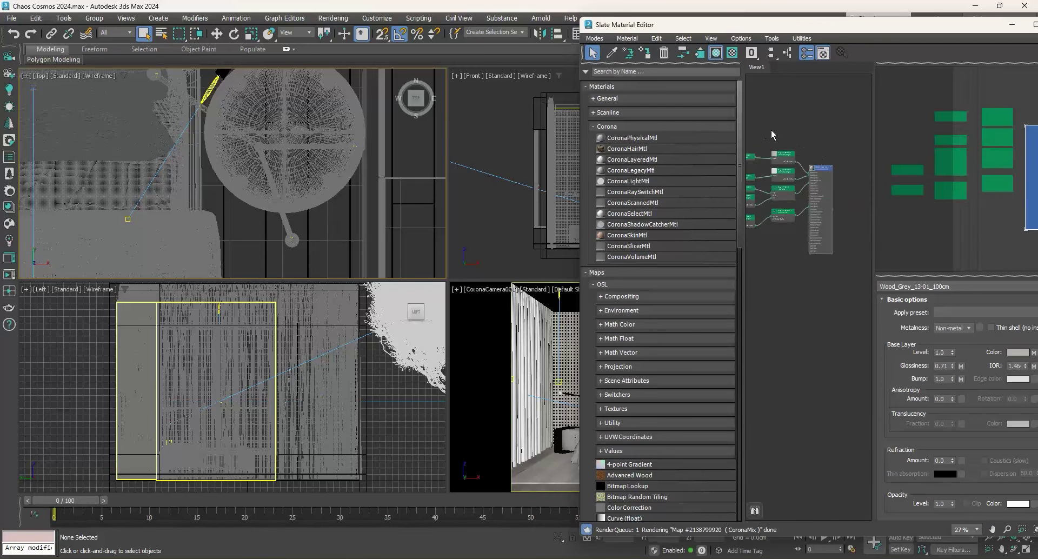
middle_drag(771, 129, 930, 134)
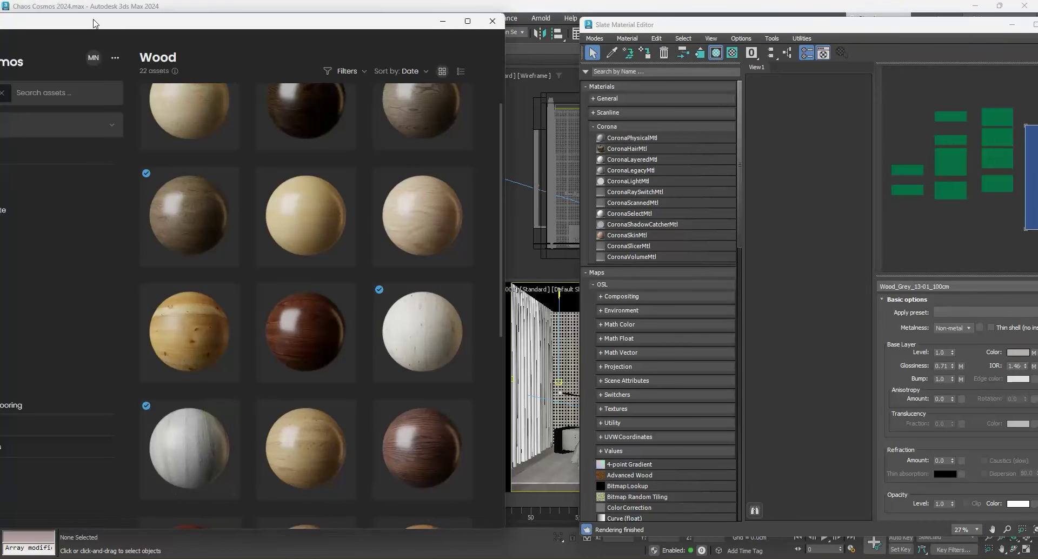
drag(94, 24, 192, 22)
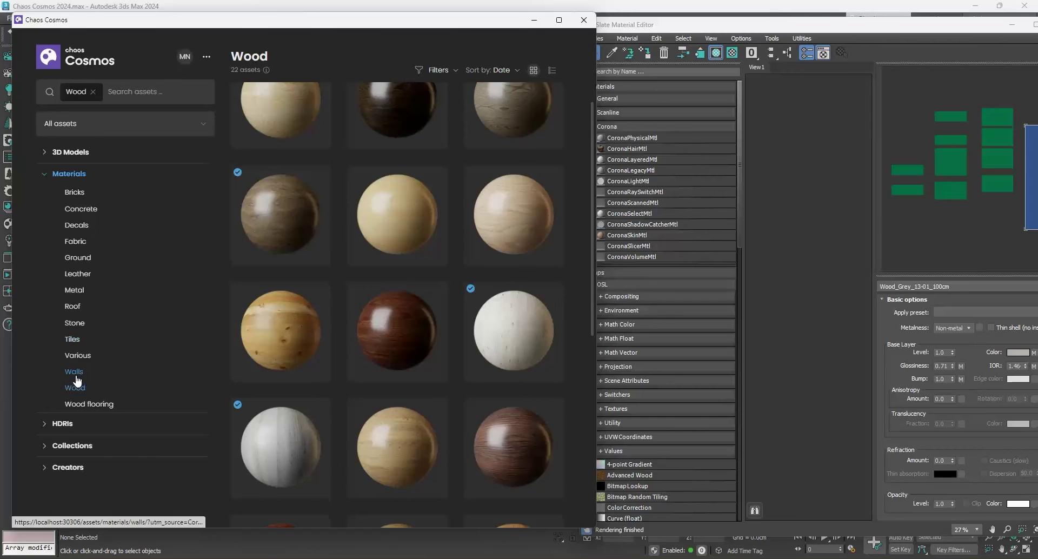
click(79, 377)
mouse_move(285, 139)
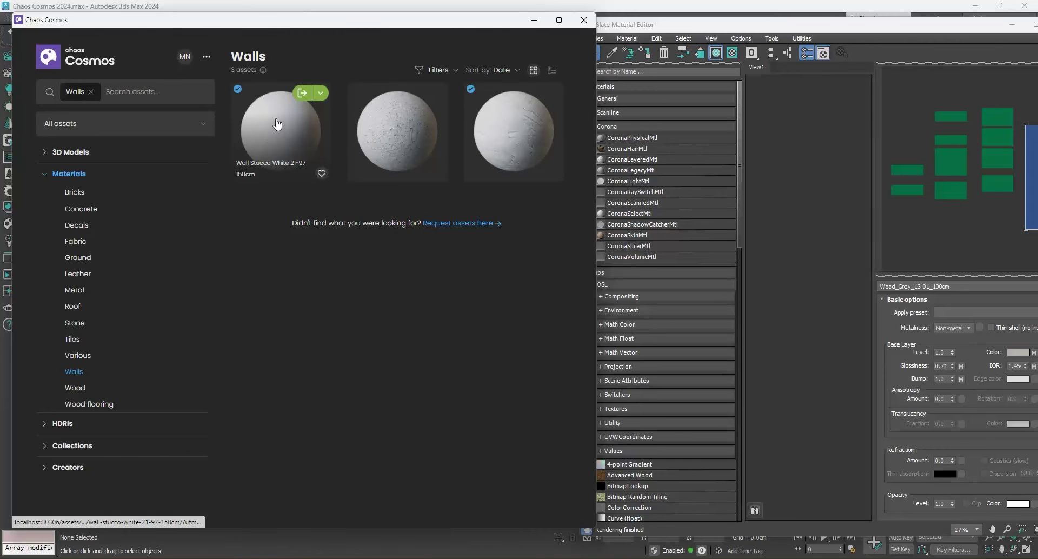
drag(277, 124, 802, 222)
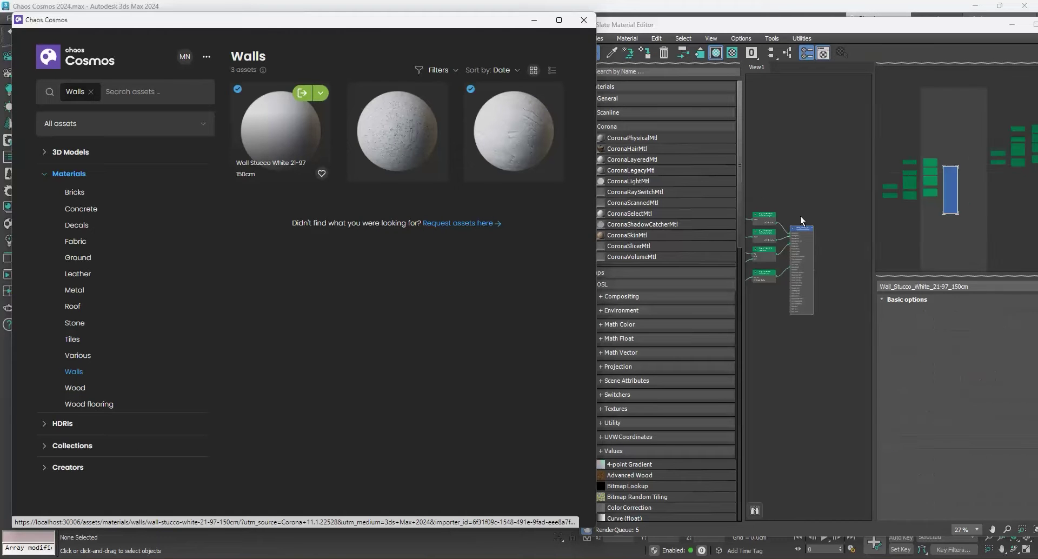
Assign the Wall Stucco White 21-97 150cm material to the room object in the camera view
middle_drag(800, 220, 814, 191)
scroll(836, 242, up, 5)
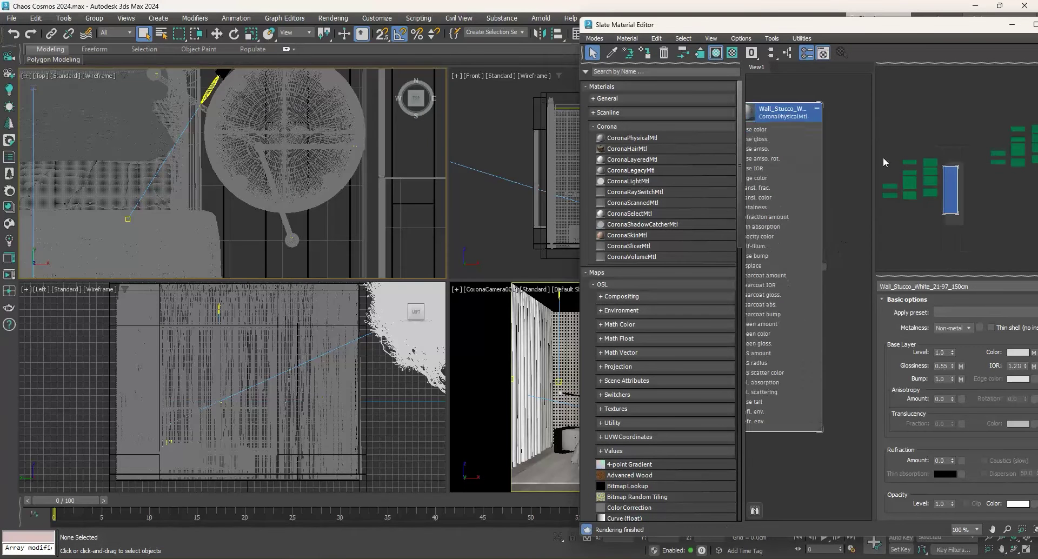
drag(934, 27, 426, 54)
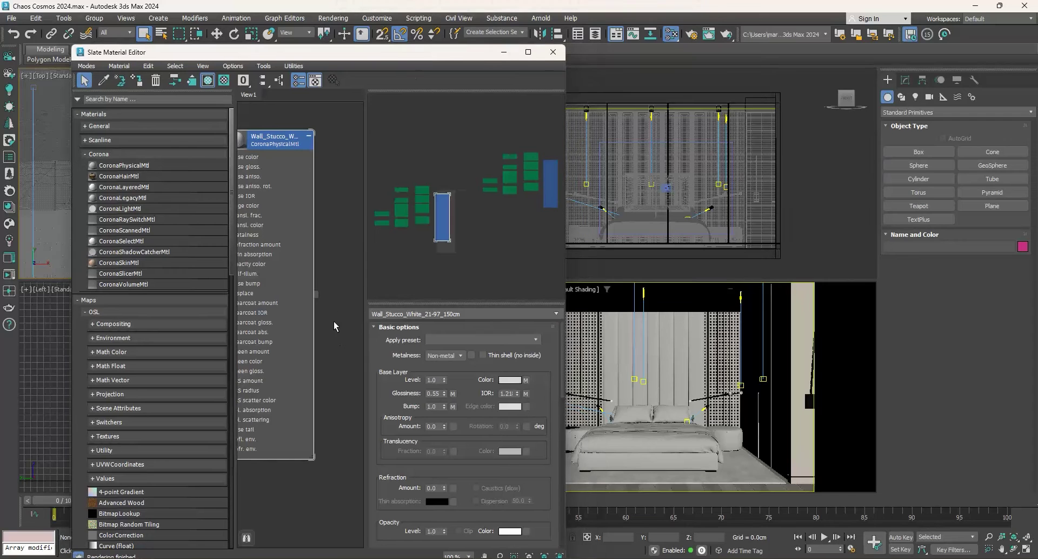
drag(325, 323, 694, 296)
drag(727, 359, 798, 329)
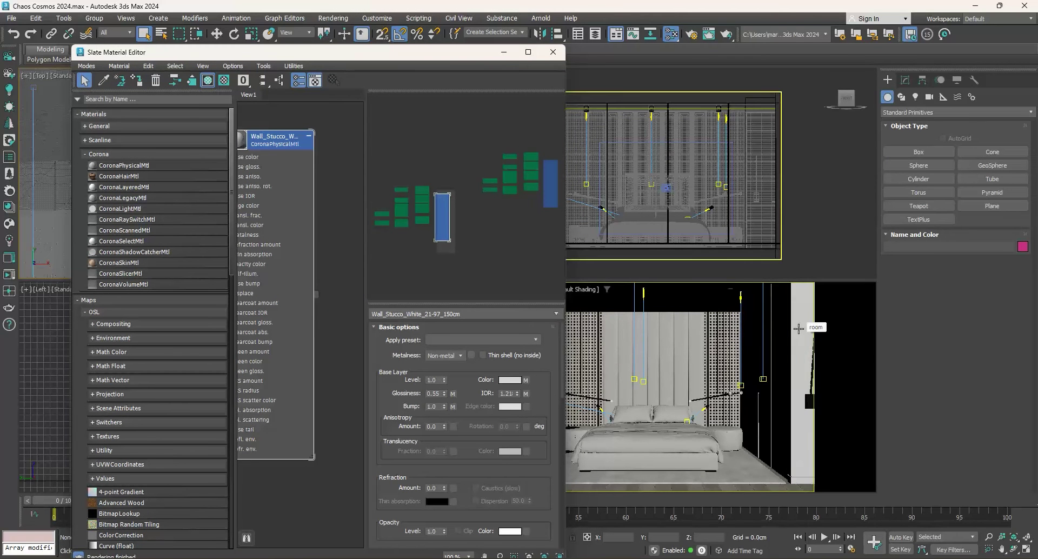
Maximize the CoronaCamera001 viewport and place the Slate Material Editor beside it with an empty area in its node view
right_click(799, 328)
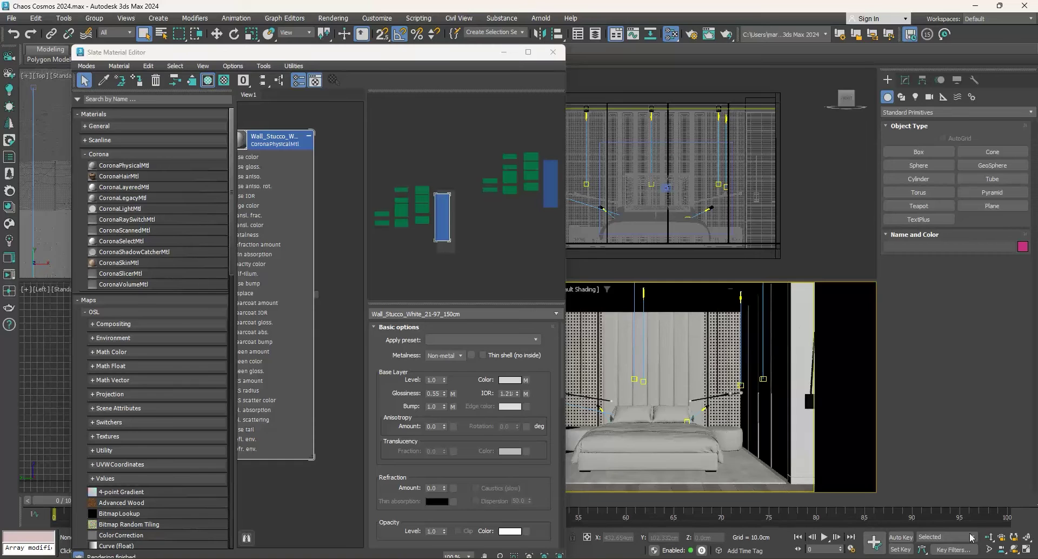
click(1027, 554)
drag(212, 54, 780, 21)
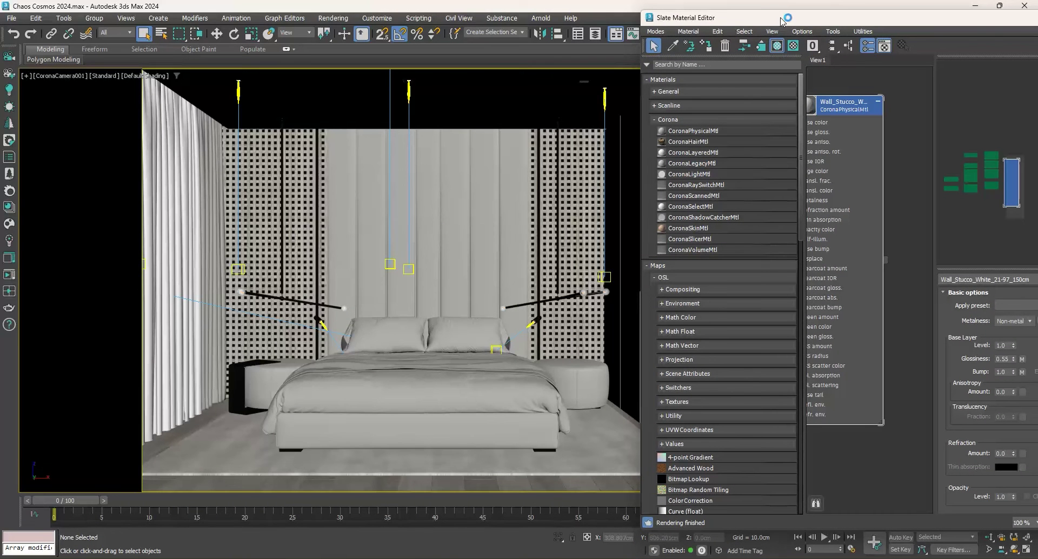
scroll(867, 161, down, 5)
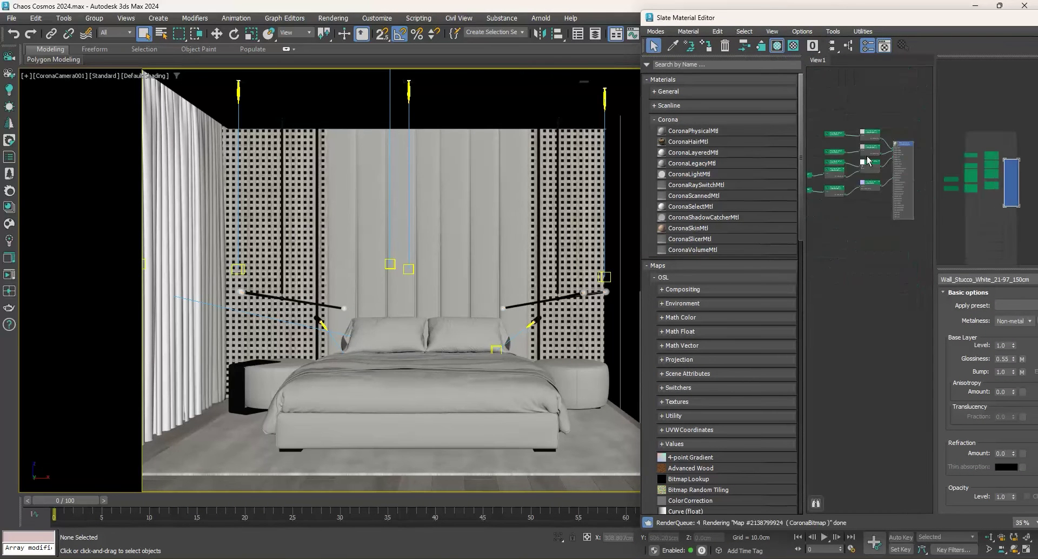
scroll(868, 161, down, 2)
middle_drag(834, 150, 926, 141)
middle_drag(869, 125, 918, 130)
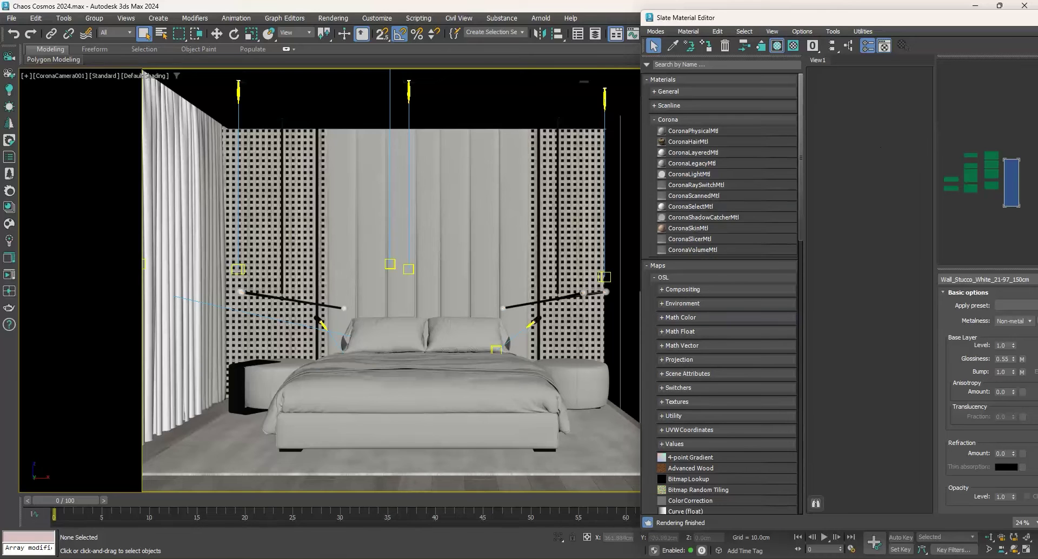
key(alt+Tab)
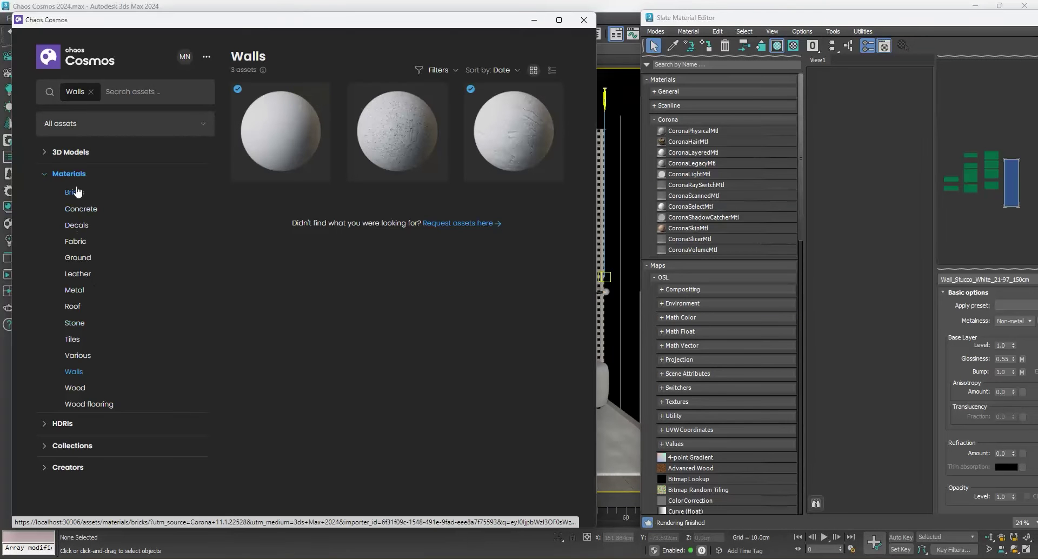
click(75, 241)
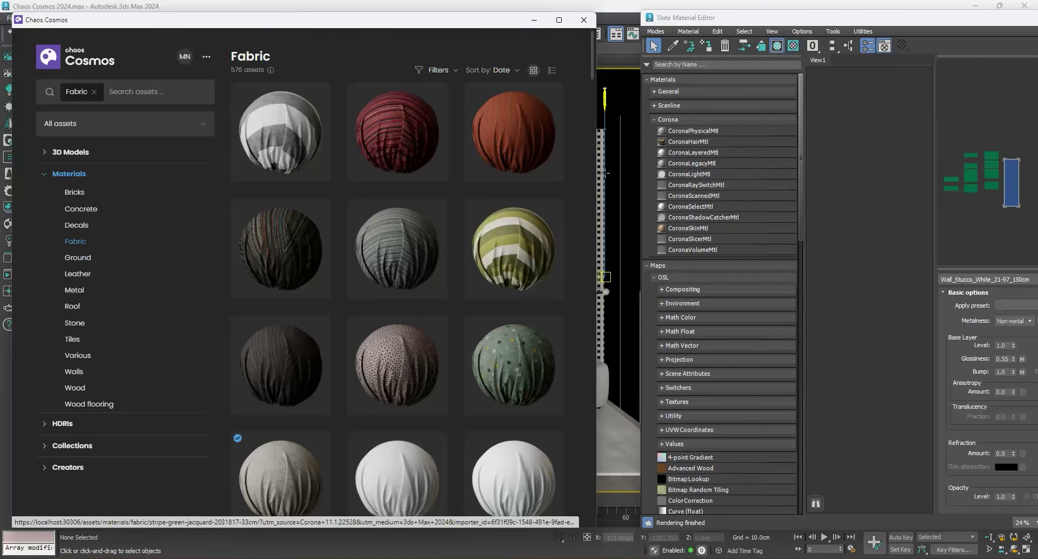
drag(593, 48, 582, 76)
mouse_move(265, 449)
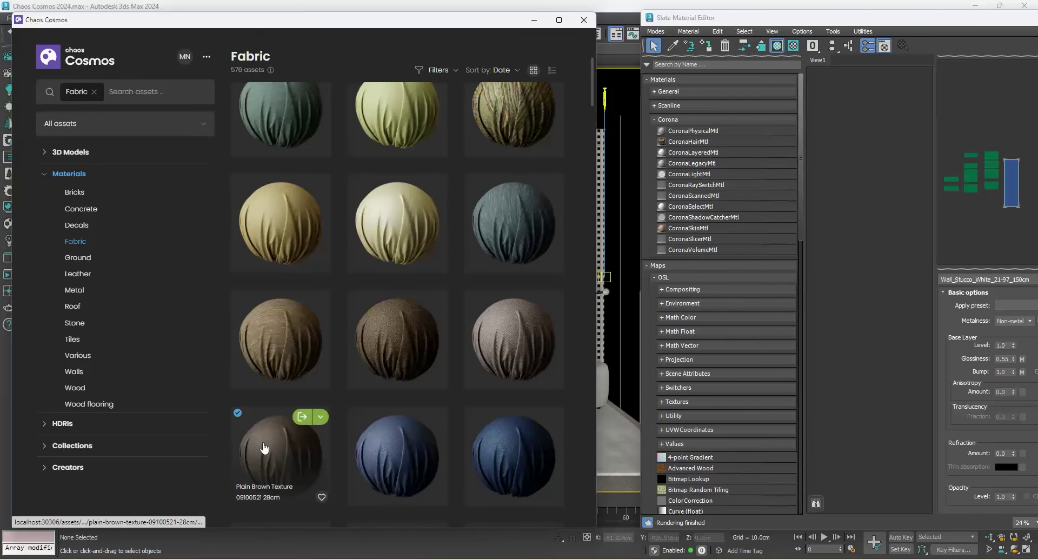
drag(261, 446, 882, 194)
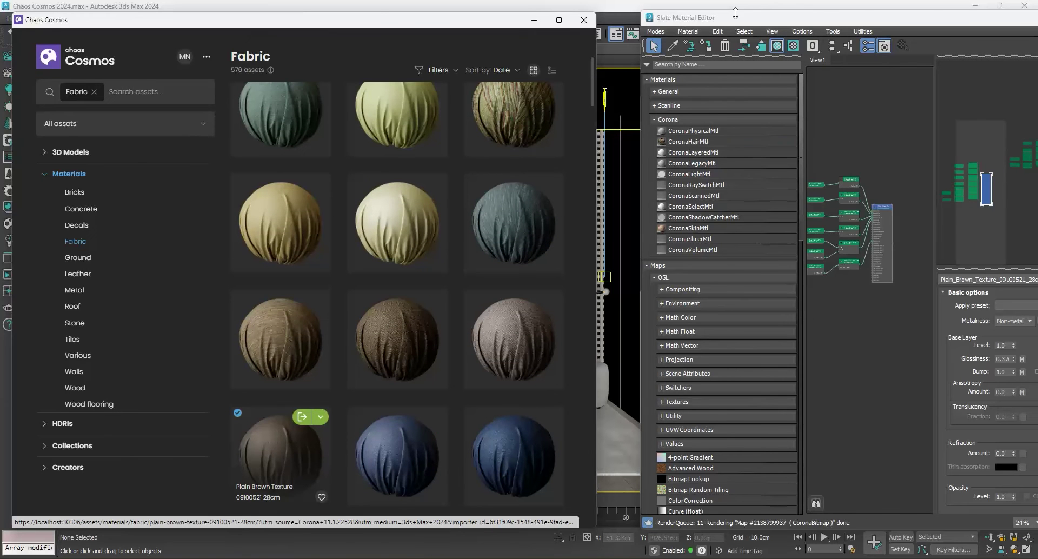
drag(737, 17, 741, 18)
scroll(894, 248, up, 7)
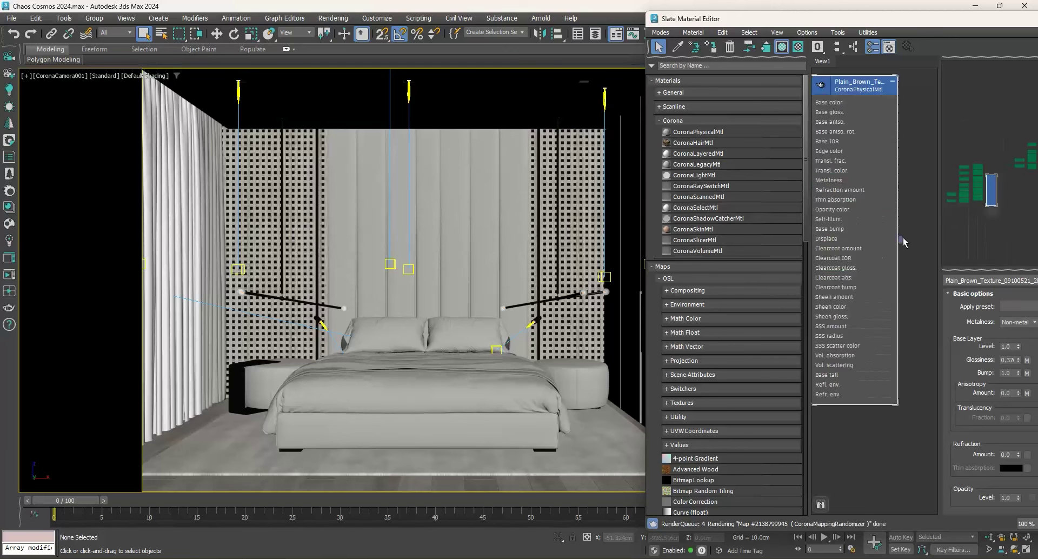
scroll(904, 242, up, 1)
drag(899, 241, 459, 231)
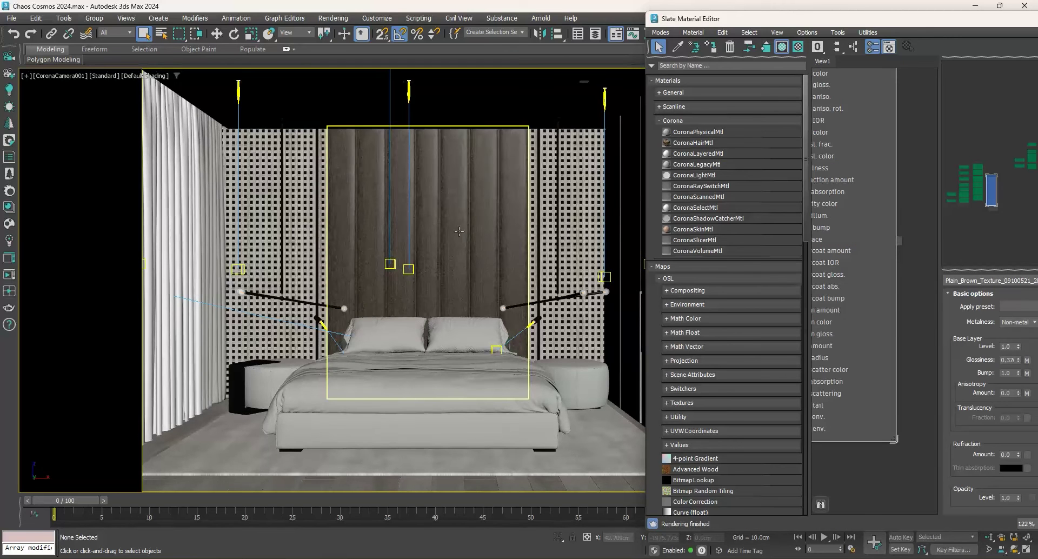
drag(899, 242, 573, 383)
drag(907, 293, 416, 428)
drag(922, 270, 269, 382)
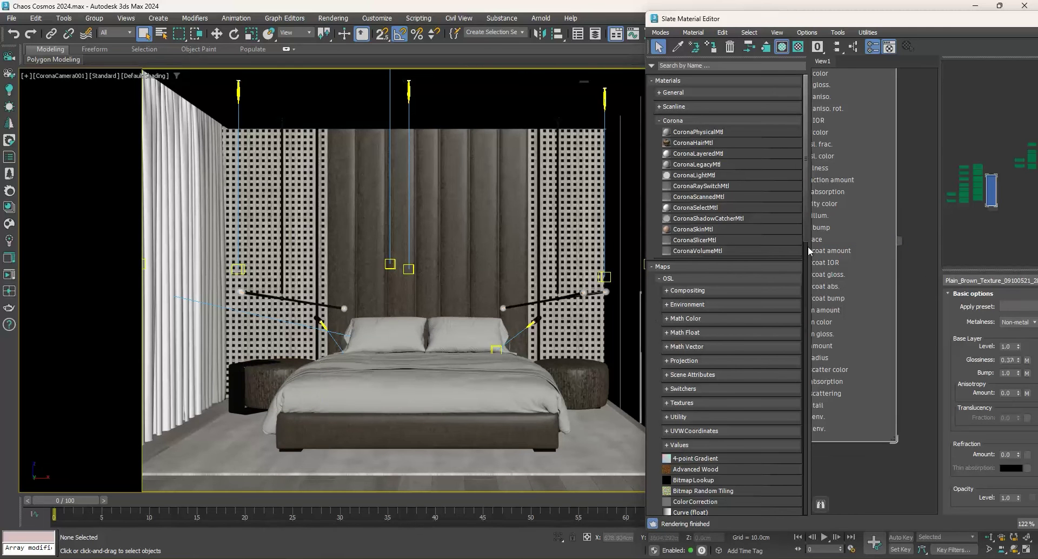
Import Plain White Texture 2757492 25cm from the Cosmos Fabric category into an empty area of the Slate view
scroll(838, 230, down, 10)
middle_drag(840, 229, 923, 226)
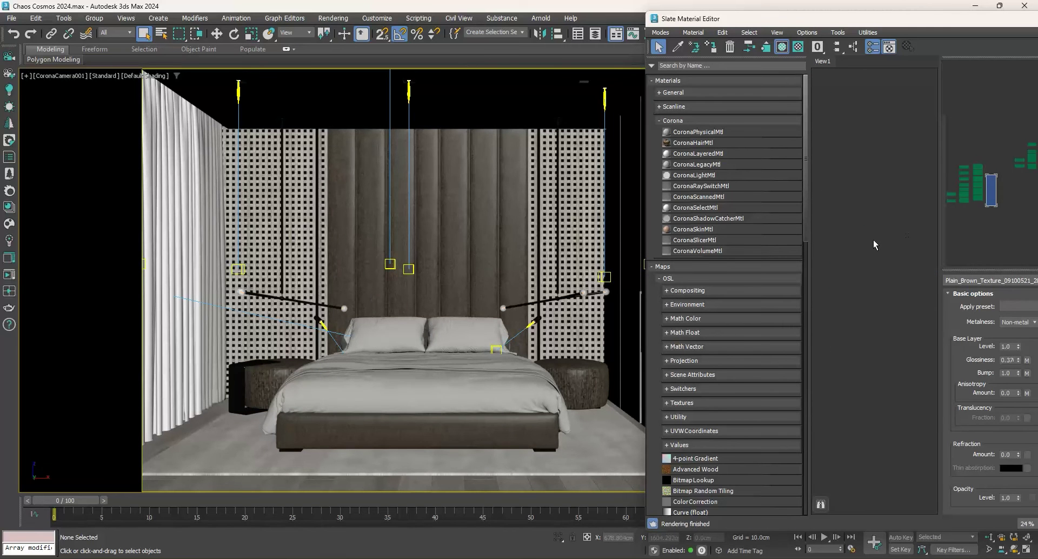
click(538, 558)
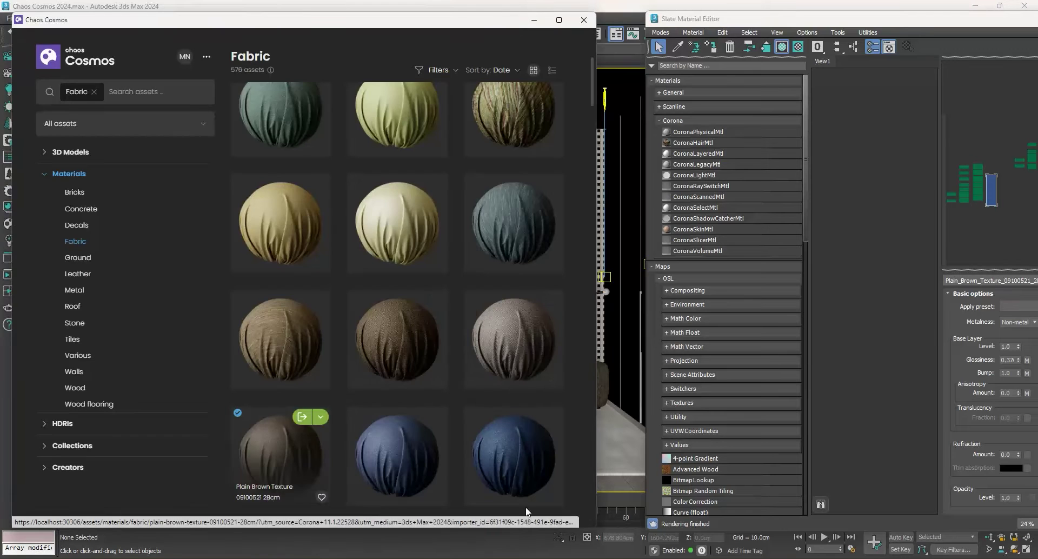
scroll(579, 225, up, 2)
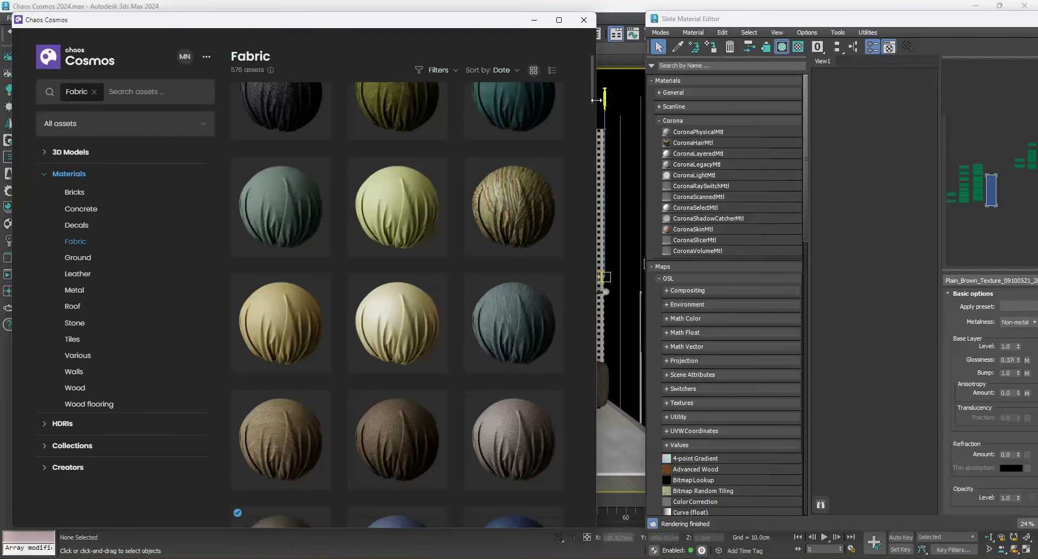
drag(591, 98, 611, 77)
mouse_move(277, 343)
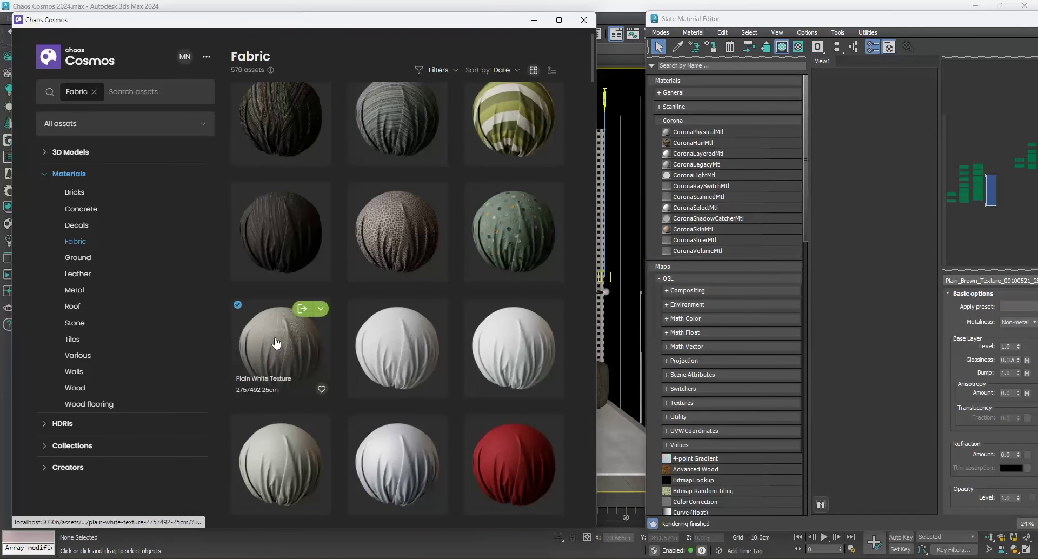
drag(276, 343, 875, 244)
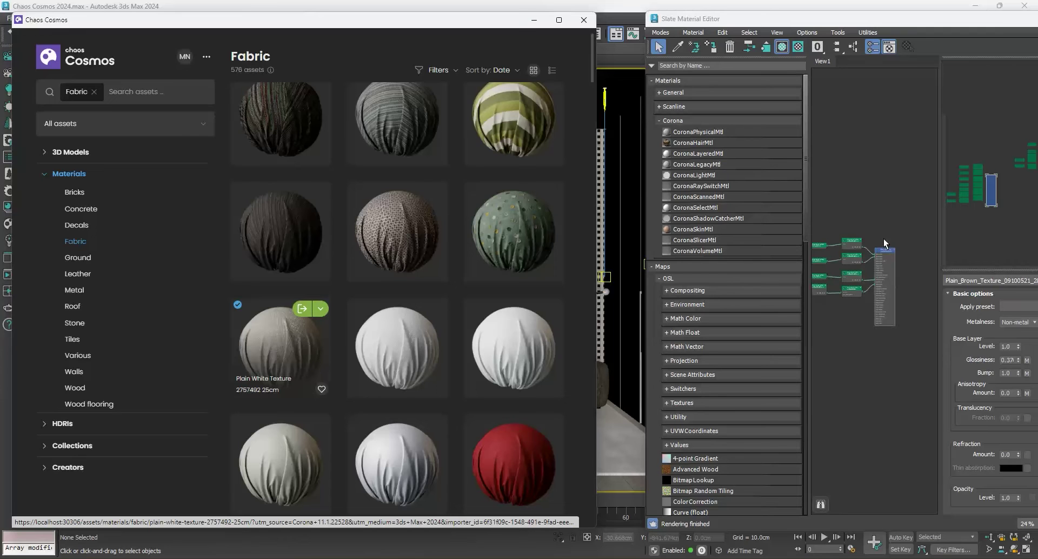
Assign the Plain White Texture 2757492 25cm material to the throw on the bed and the curtain next to the back wall
click(908, 261)
scroll(886, 265, up, 5)
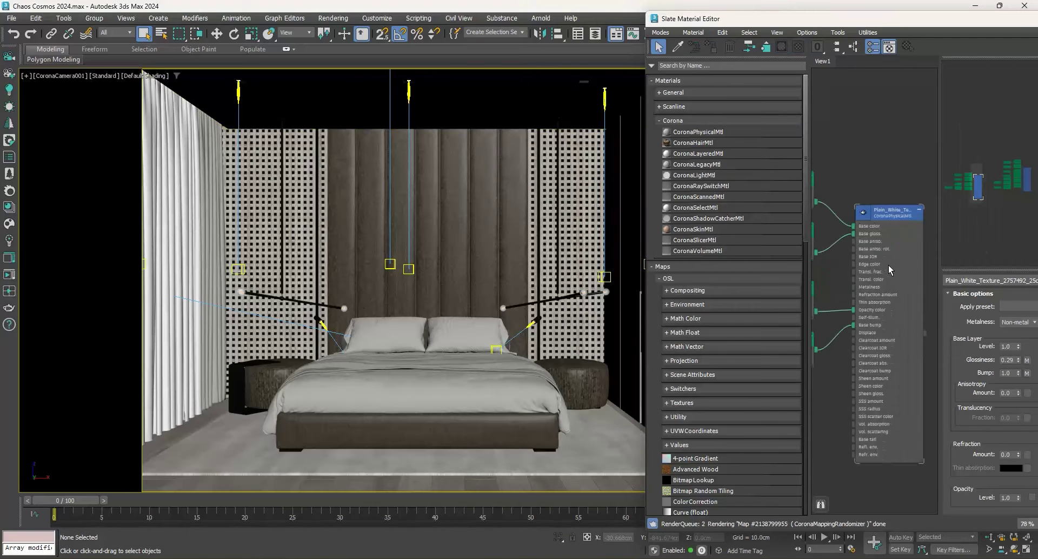
middle_drag(916, 333, 886, 320)
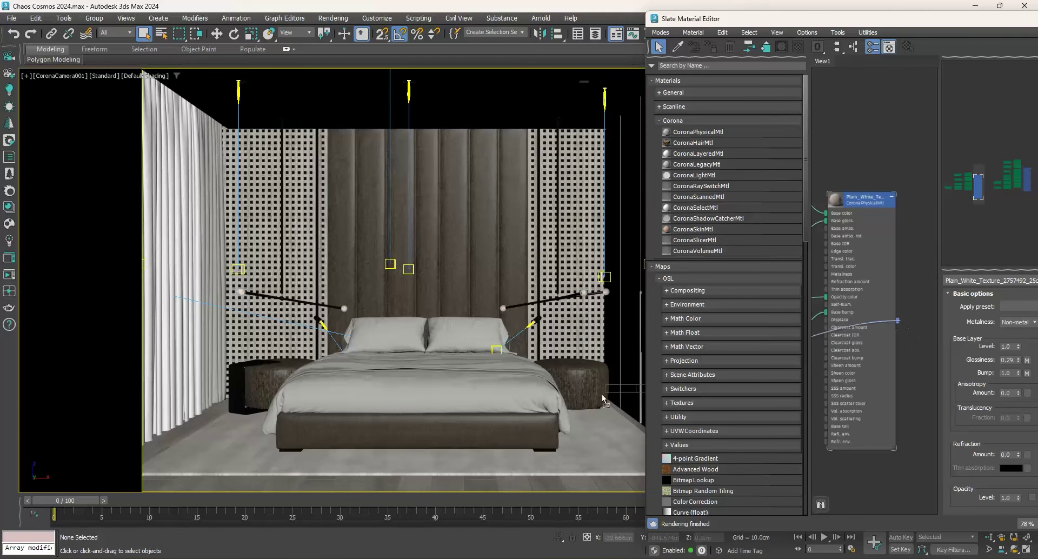
drag(603, 399, 601, 400)
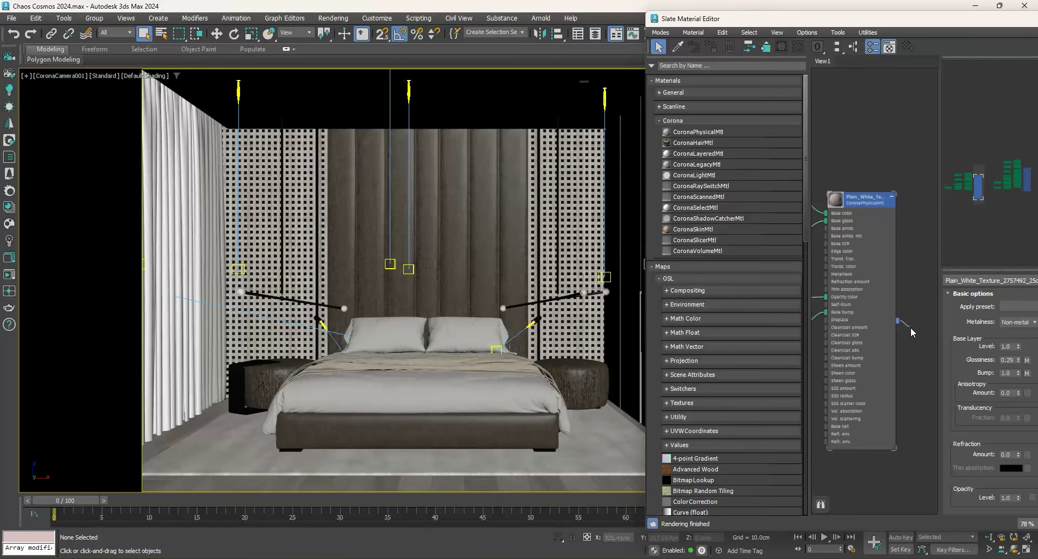
drag(911, 326, 218, 219)
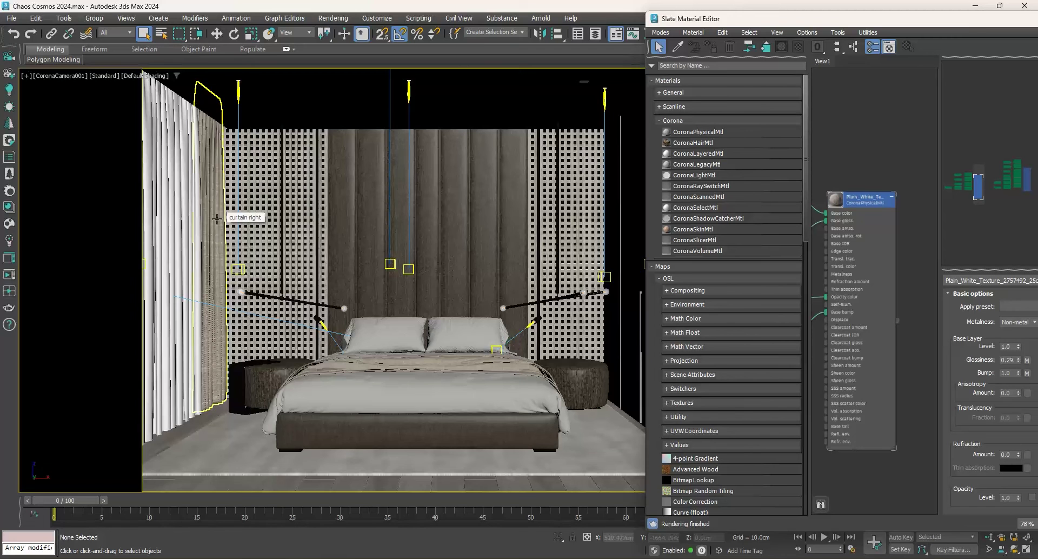
Import Geometric Natural Jacquard 2282264 12cm from the Cosmos Fabric category into an empty area of the Slate view
scroll(896, 143, down, 4)
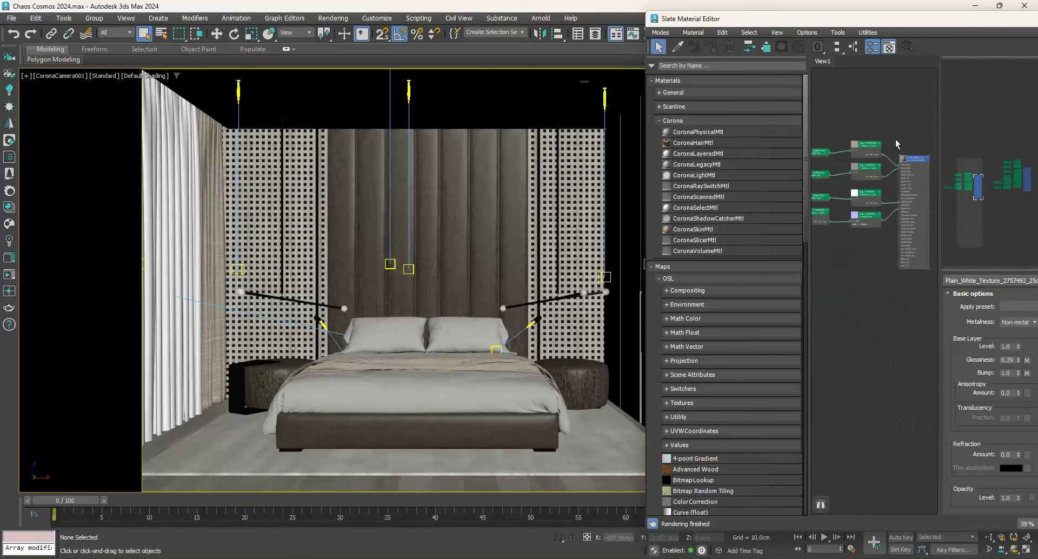
middle_drag(877, 145, 1037, 157)
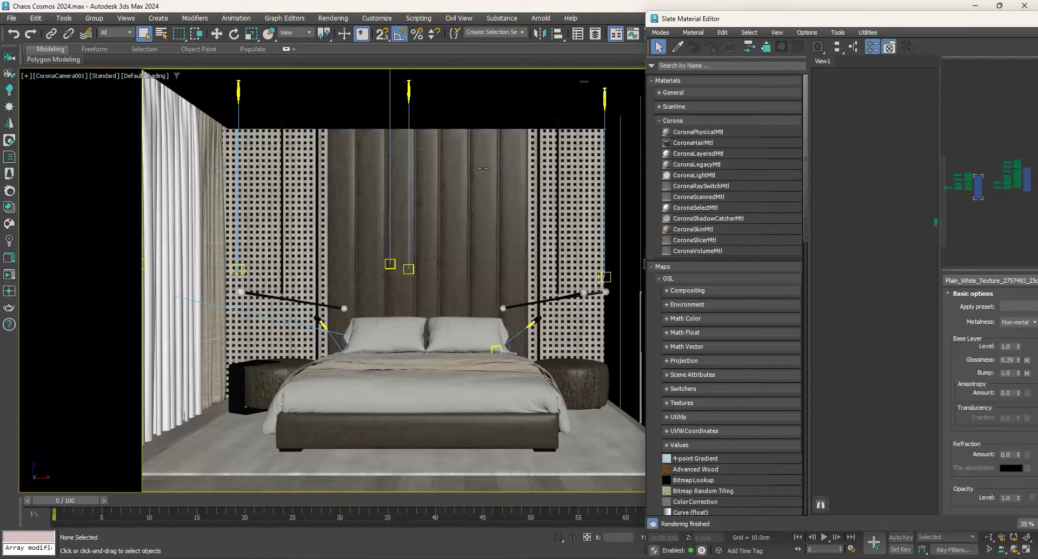
key(alt+Tab)
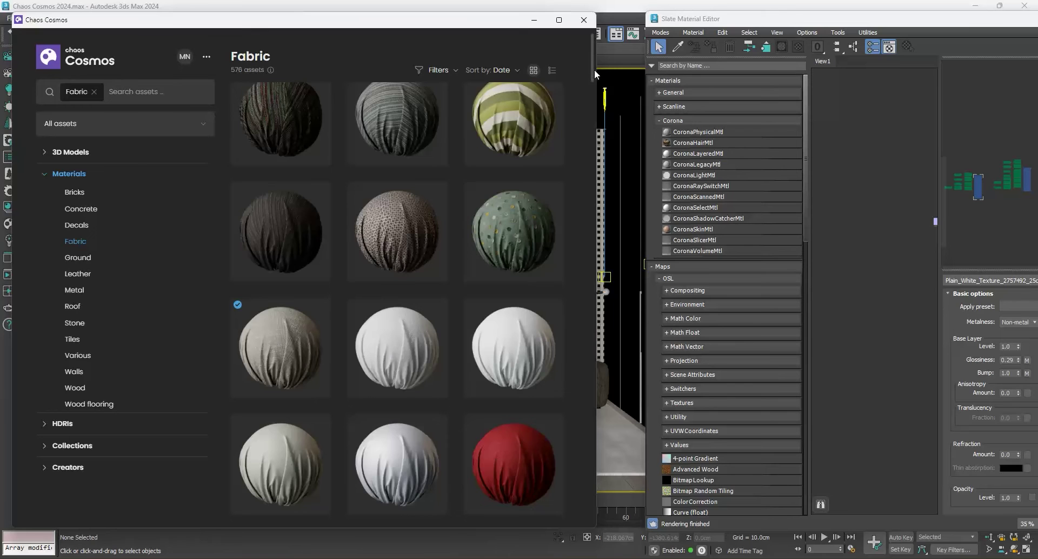
drag(594, 70, 570, 124)
drag(398, 357, 874, 288)
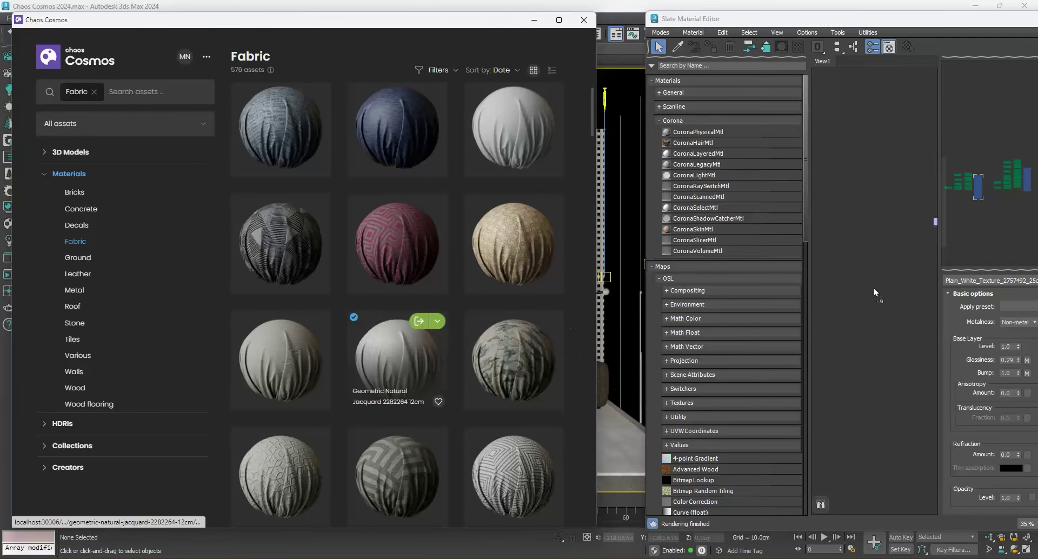
Assign the Geometric Natural Jacquard 2282264 12cm material to the rug under the bed and clear the Slate Material Editor off the viewport
scroll(868, 279, up, 2)
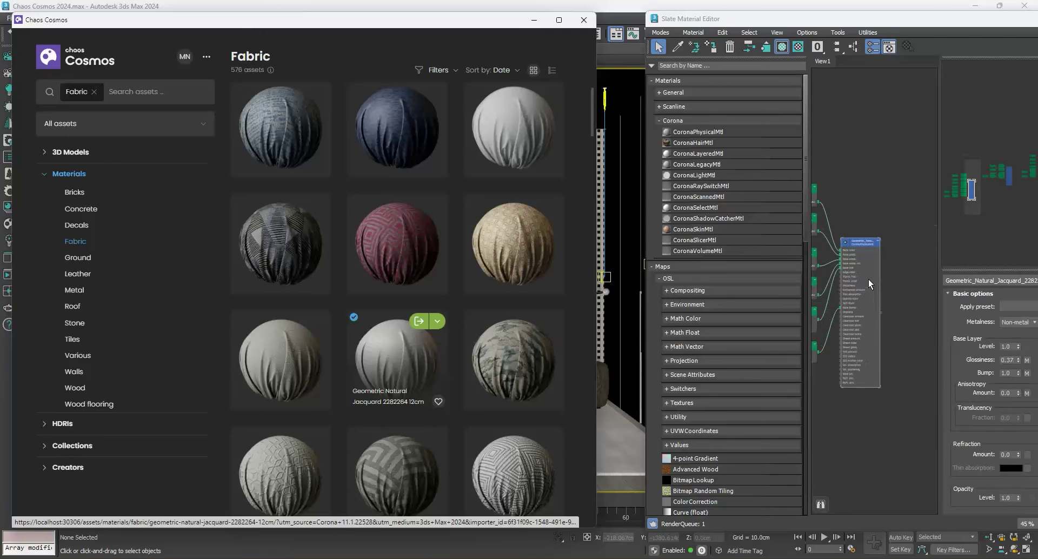
scroll(872, 324, up, 6)
mouse_move(896, 294)
mouse_down()
mouse_move(671, 469)
mouse_move(613, 450)
mouse_up()
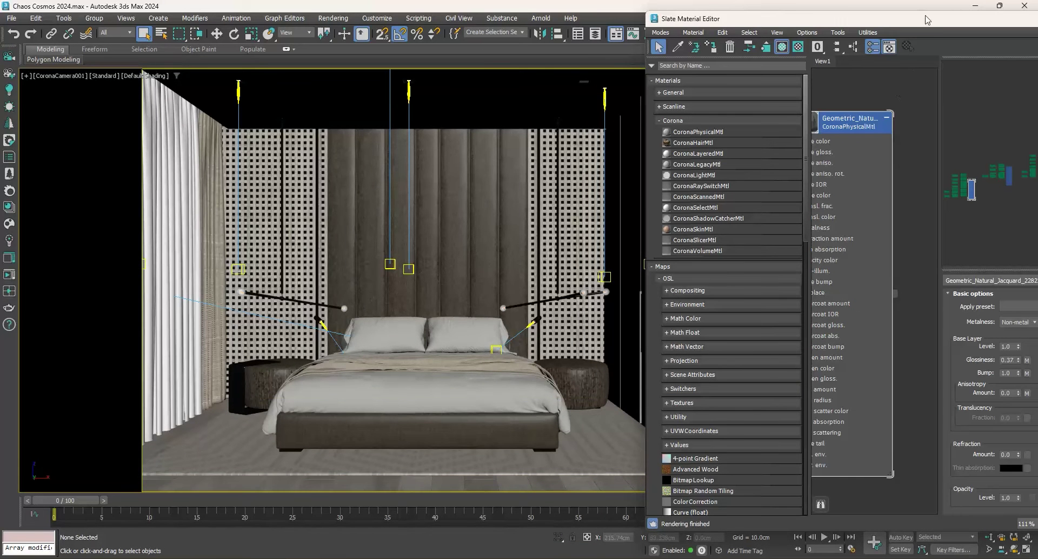
drag(926, 19, 524, 75)
click(724, 74)
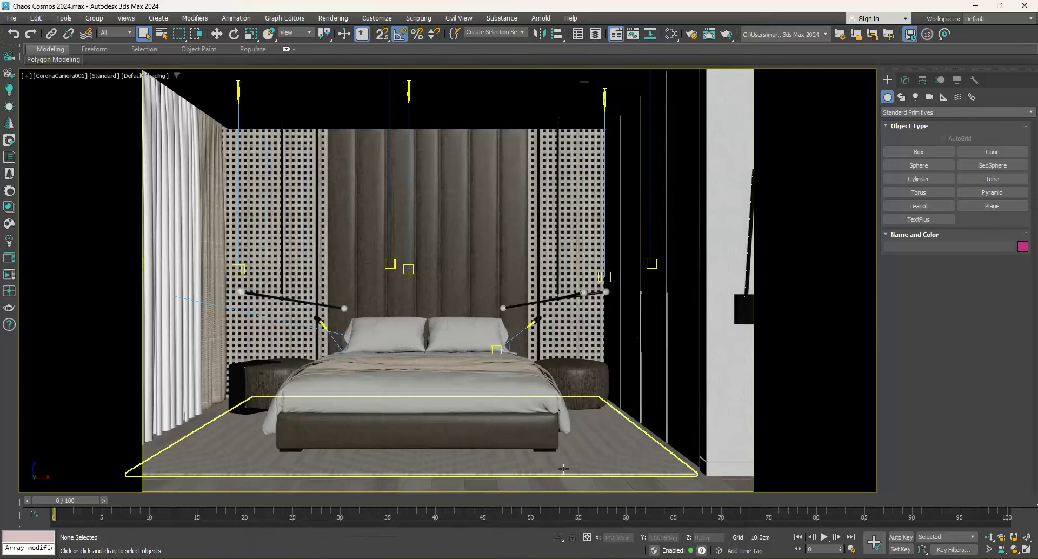
Add a UVW Map modifier to the headboard
click(459, 199)
click(905, 80)
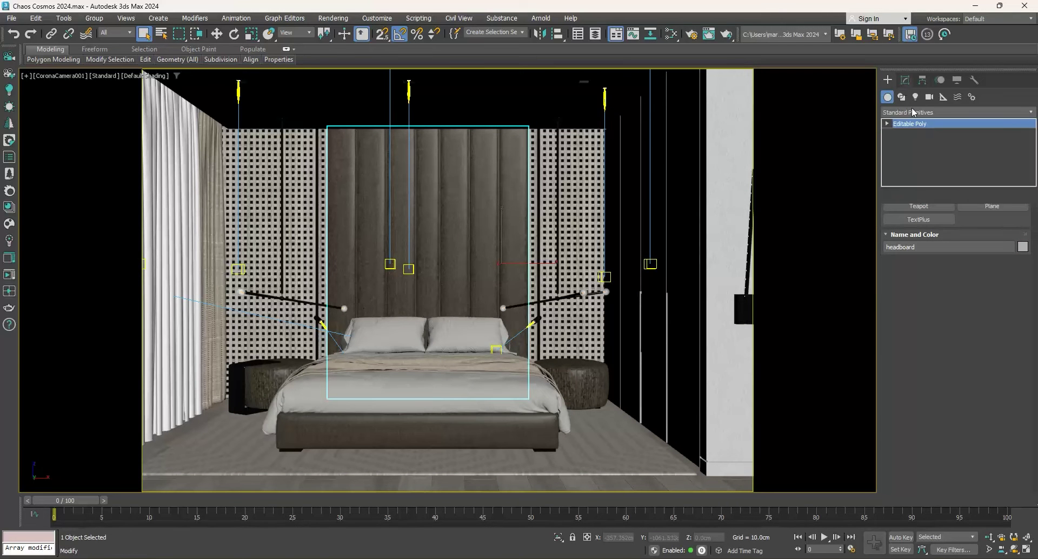
click(918, 110)
text(U)
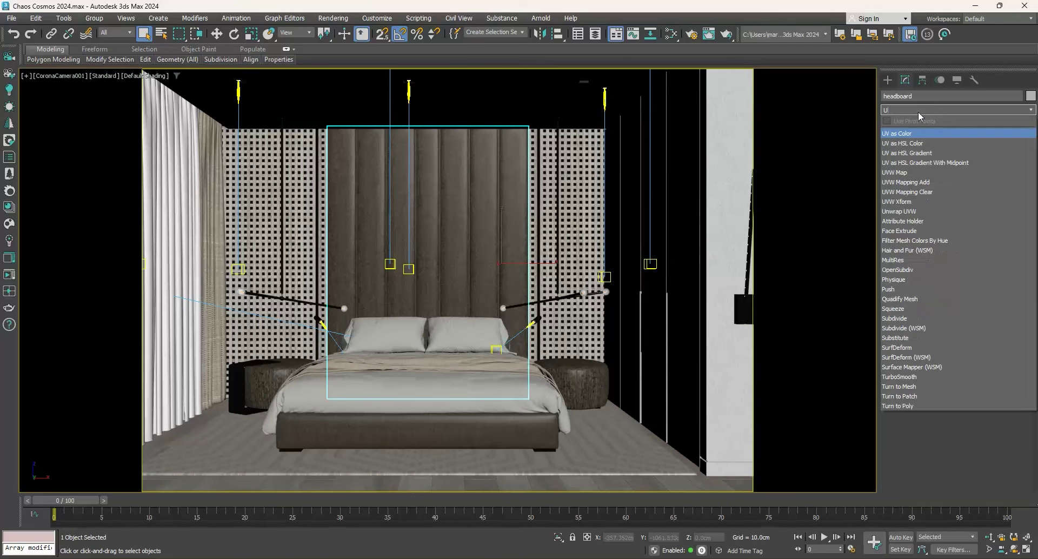
click(903, 173)
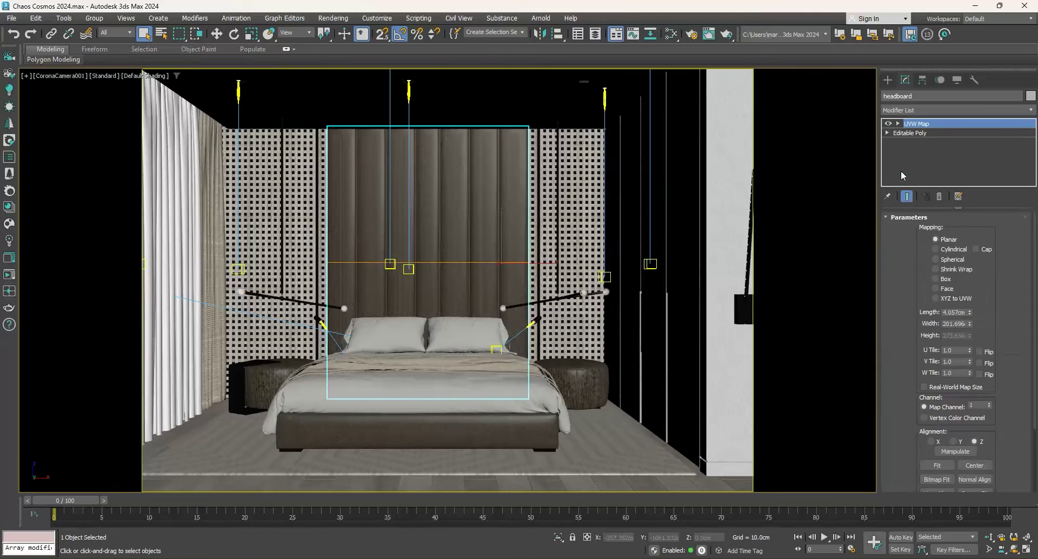
Set the headboard's UVW Map to Box mapping with length, width and height of 100 cm each
click(936, 279)
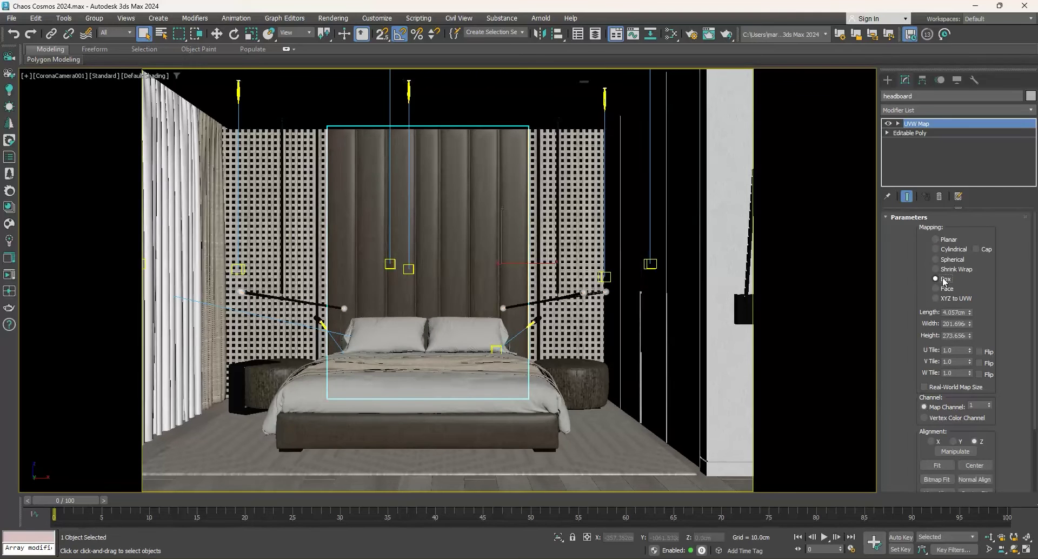
double_click(952, 312)
text(100)
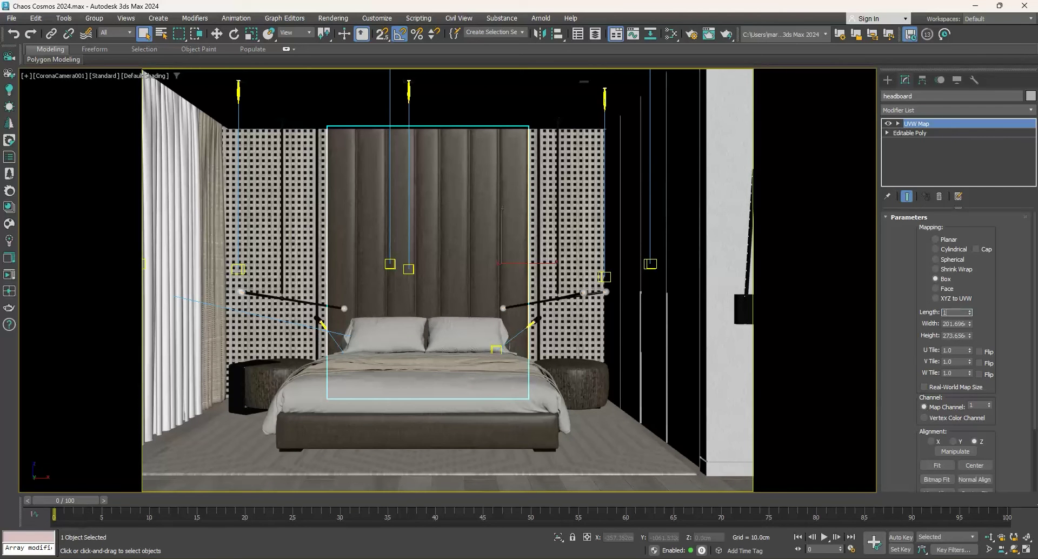
key(Tab)
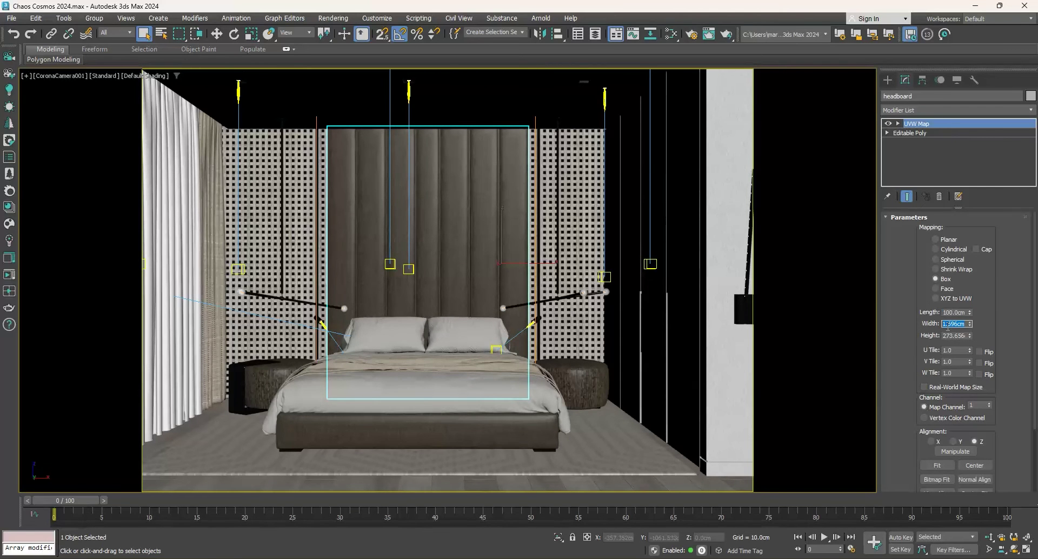
key(Tab)
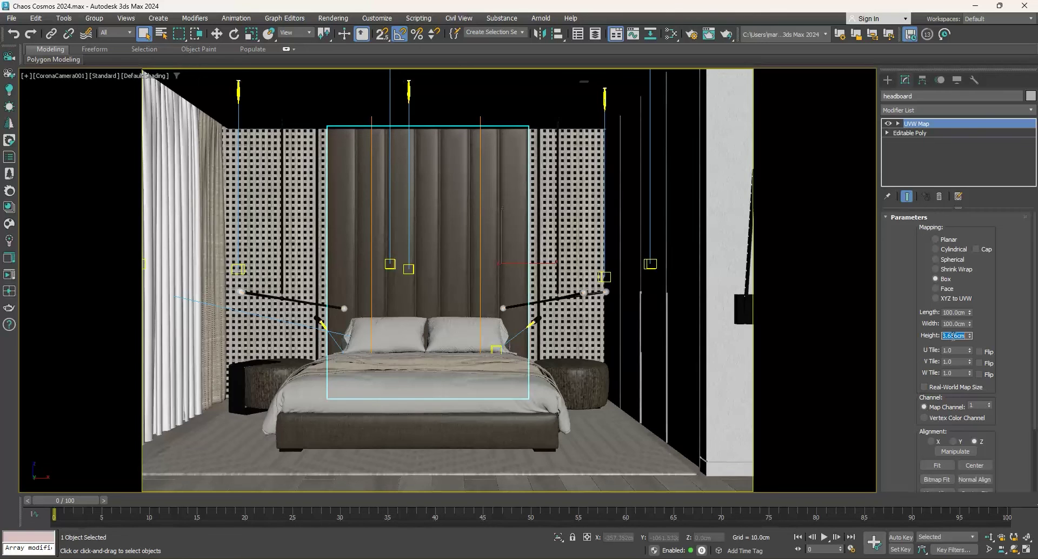
text(100)
key(Return)
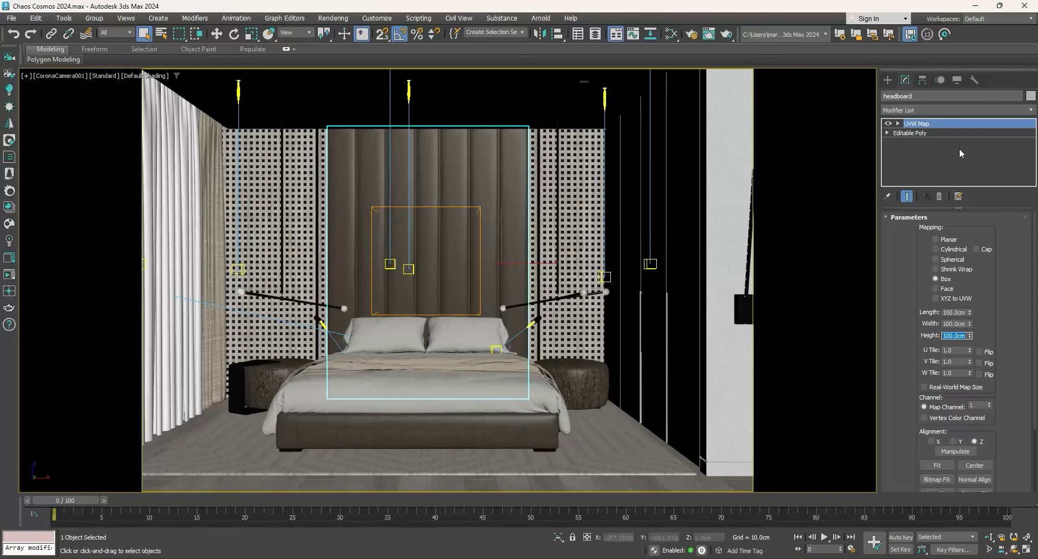
Copy the headboard's UVW Map modifier as an instance onto the fabric object inside the opened right ottoman group
right_click(940, 123)
click(925, 171)
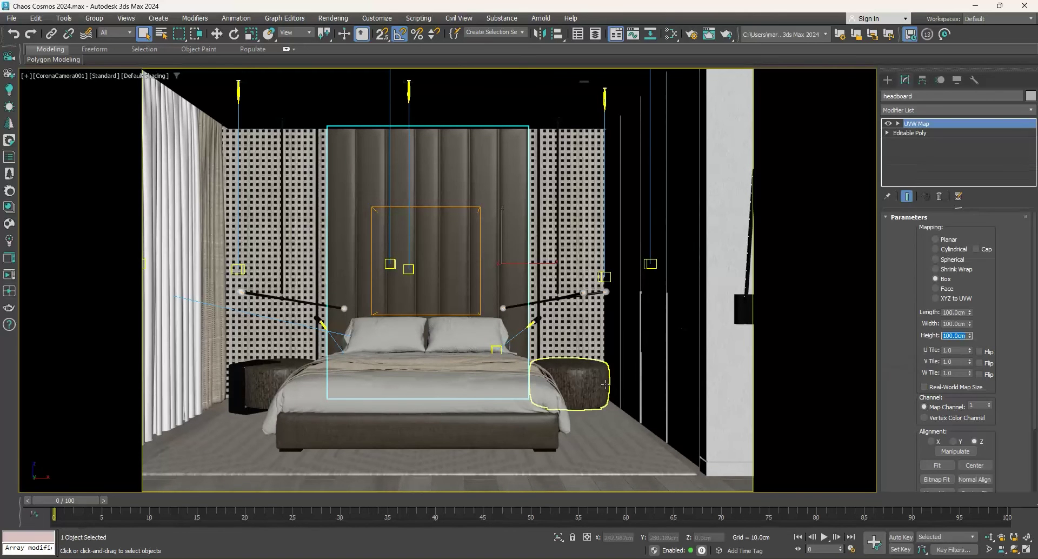
click(601, 385)
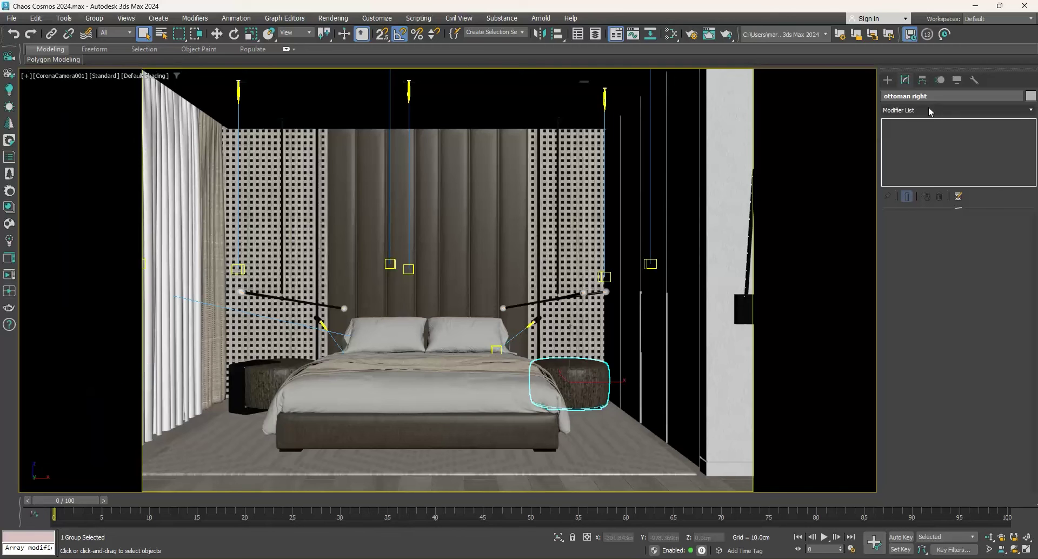
click(93, 19)
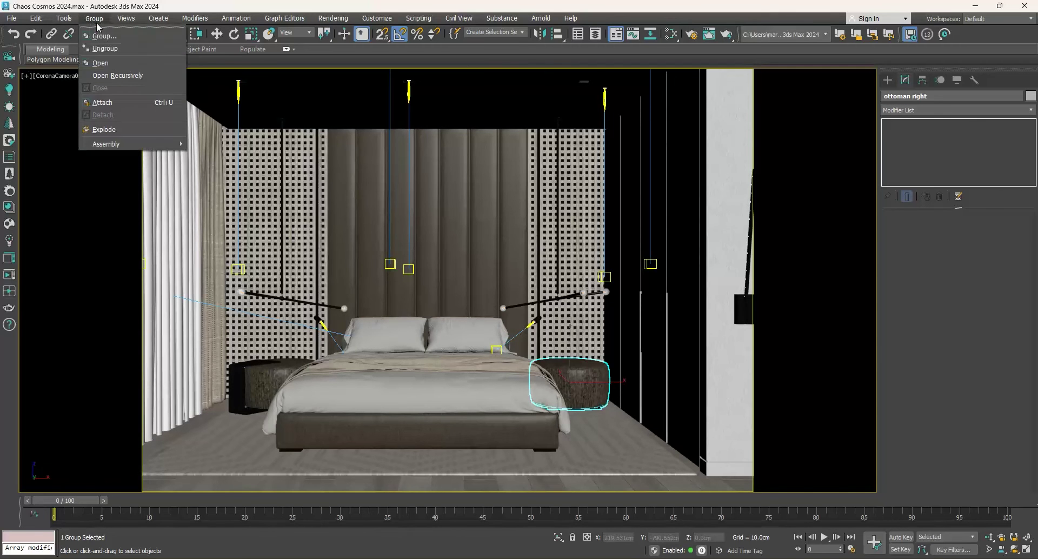
click(108, 54)
click(584, 384)
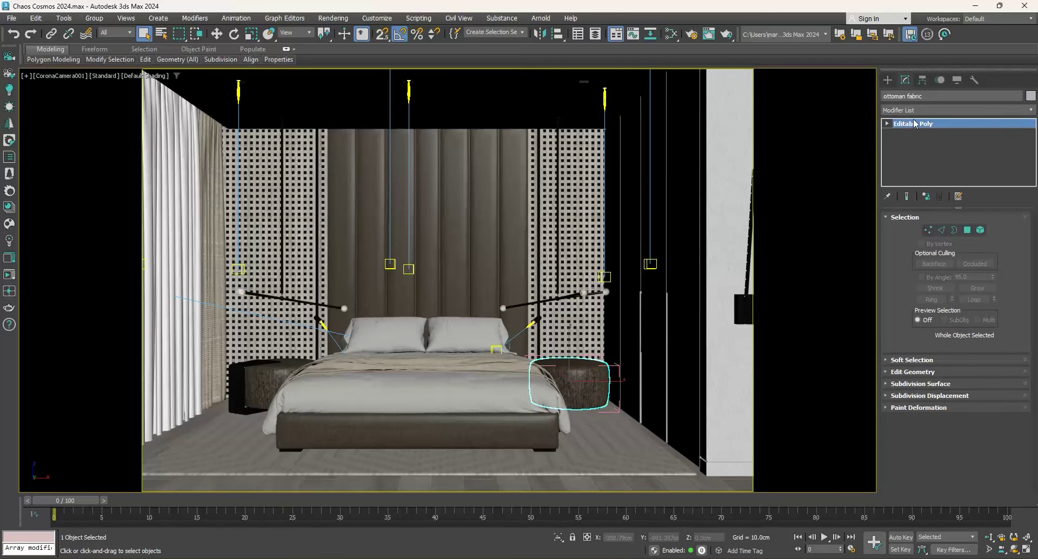
right_click(917, 125)
click(936, 142)
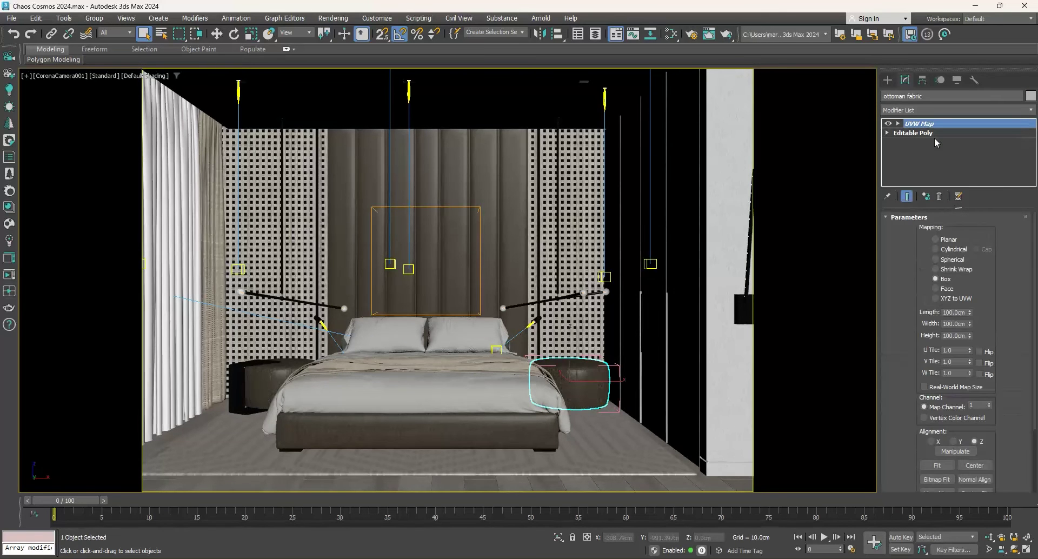
Open the left ottoman group and paste the instanced UVW Map modifier onto its fabric object
click(278, 384)
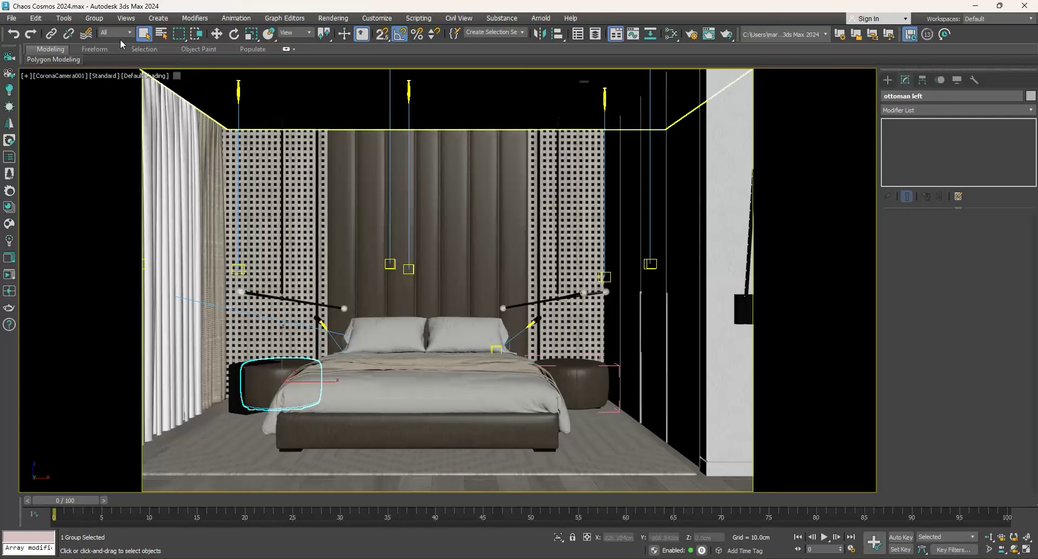
click(94, 19)
click(105, 61)
click(249, 391)
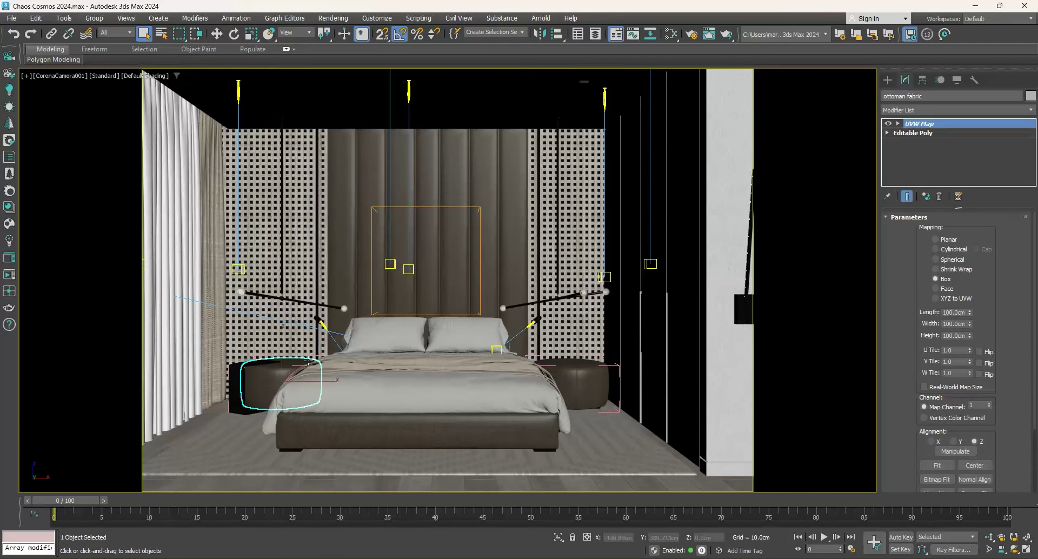
Paste the UVW Map modifier as an instance onto the bed frame and set its length, width and height to 150 cm each
click(418, 430)
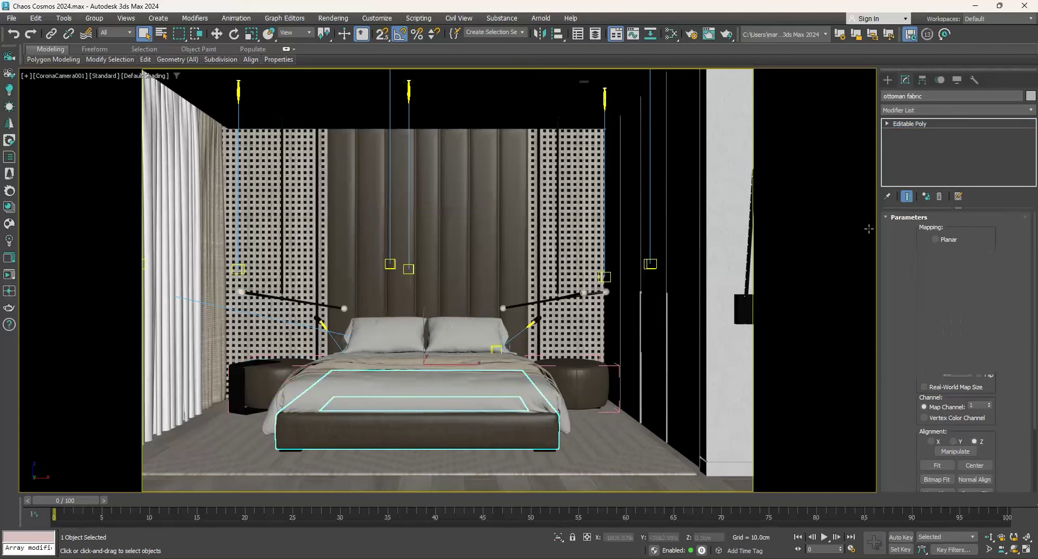
right_click(937, 124)
click(958, 139)
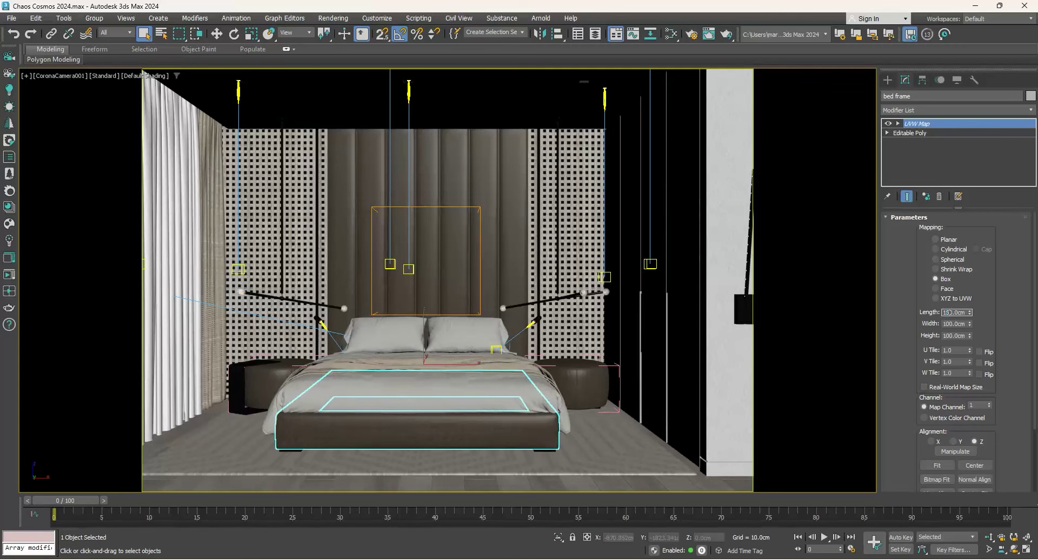
drag(945, 324, 950, 324)
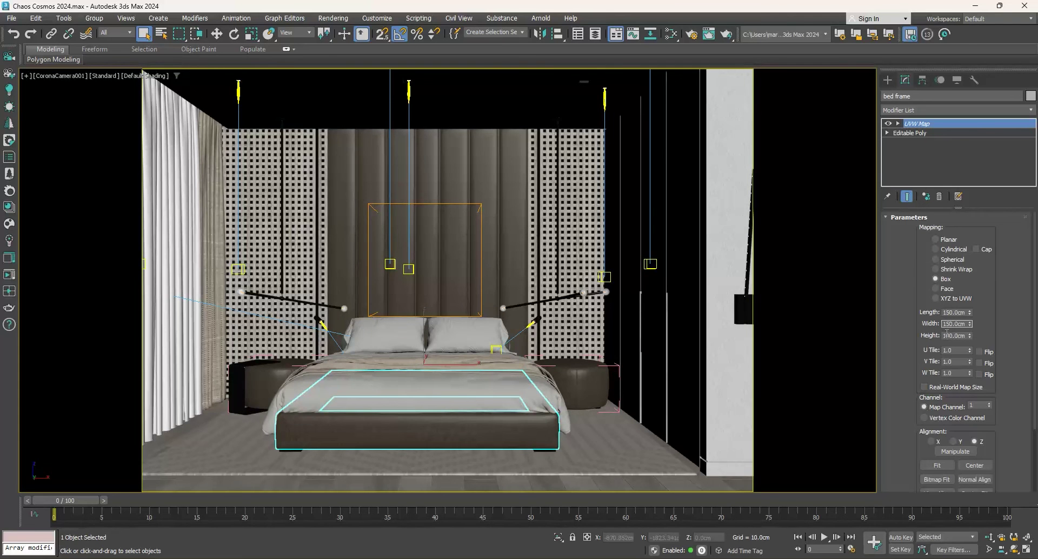
click(948, 336)
key(Return)
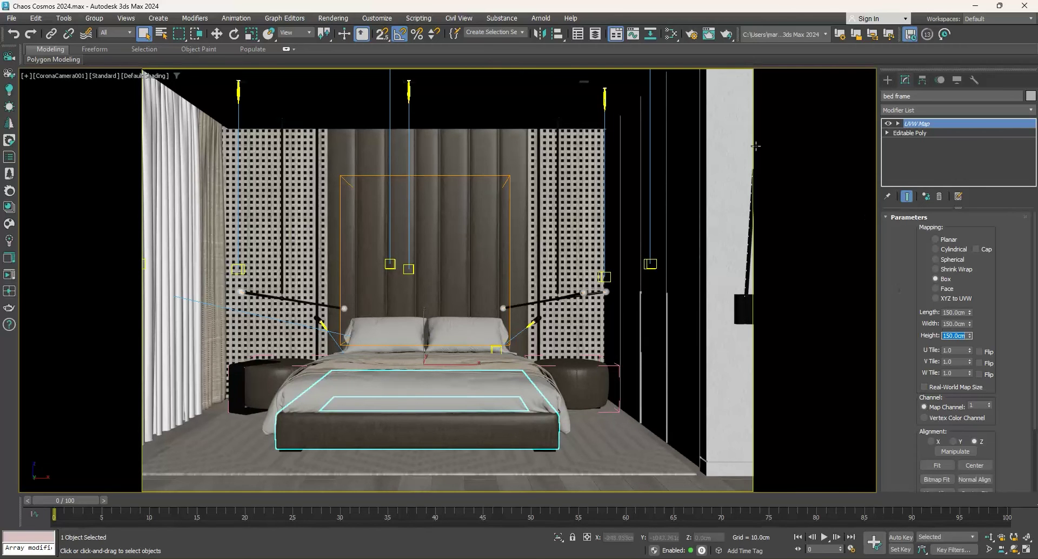
Add a UVW Map modifier to the rug under the bed
click(217, 33)
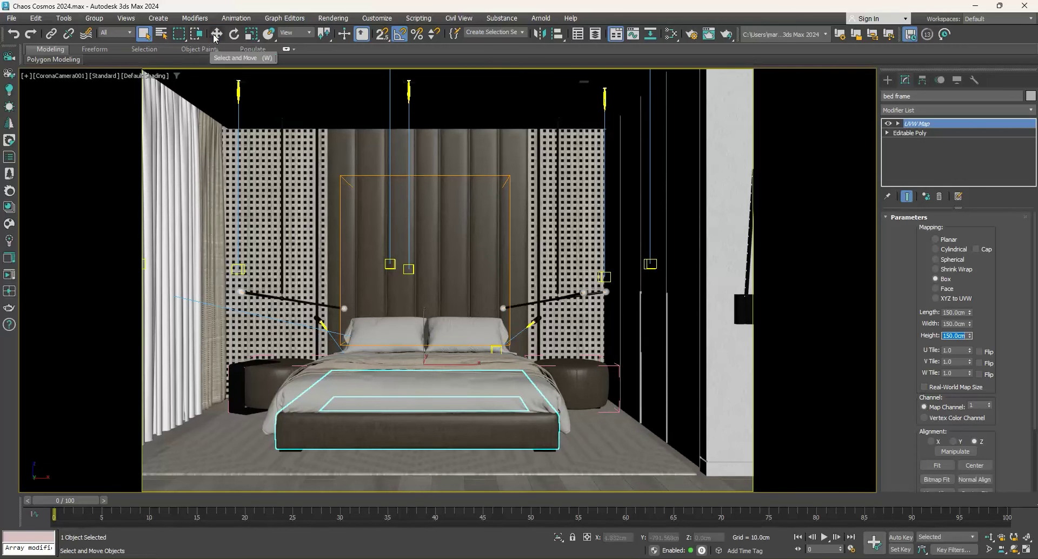
click(633, 454)
click(942, 108)
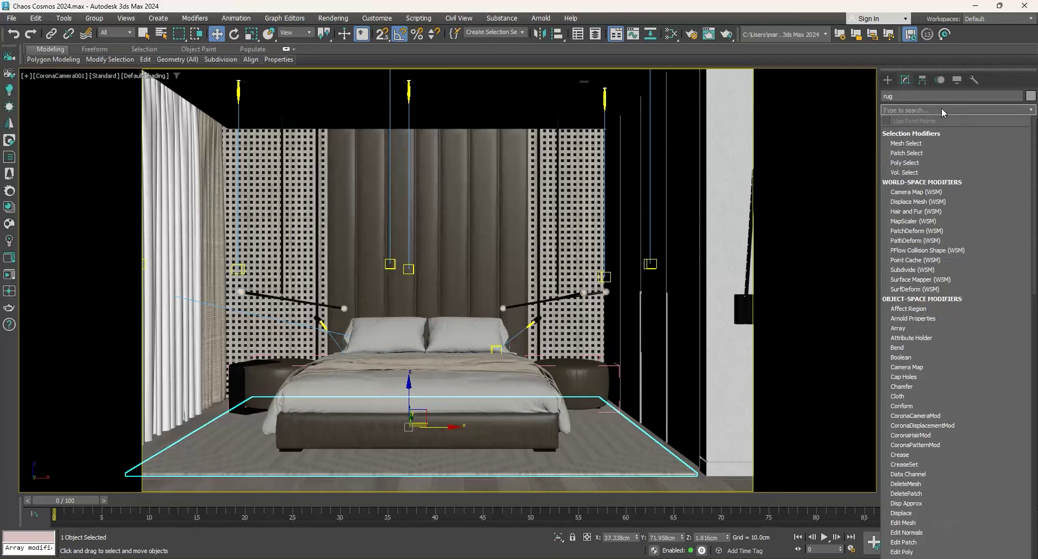
text(u)
click(910, 171)
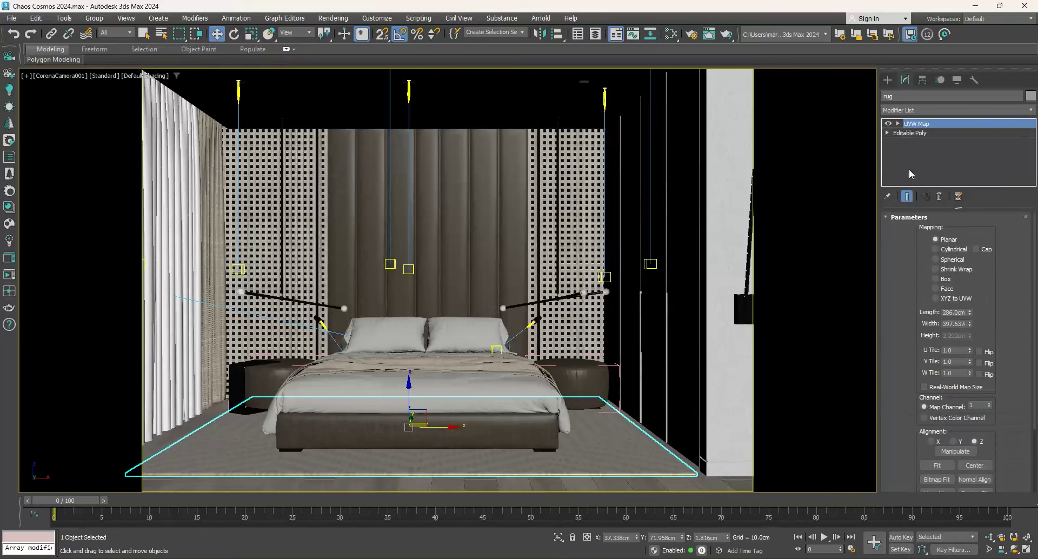
Set the rug's UVW Map to Box mapping with length, width and height of 80 cm each
click(936, 278)
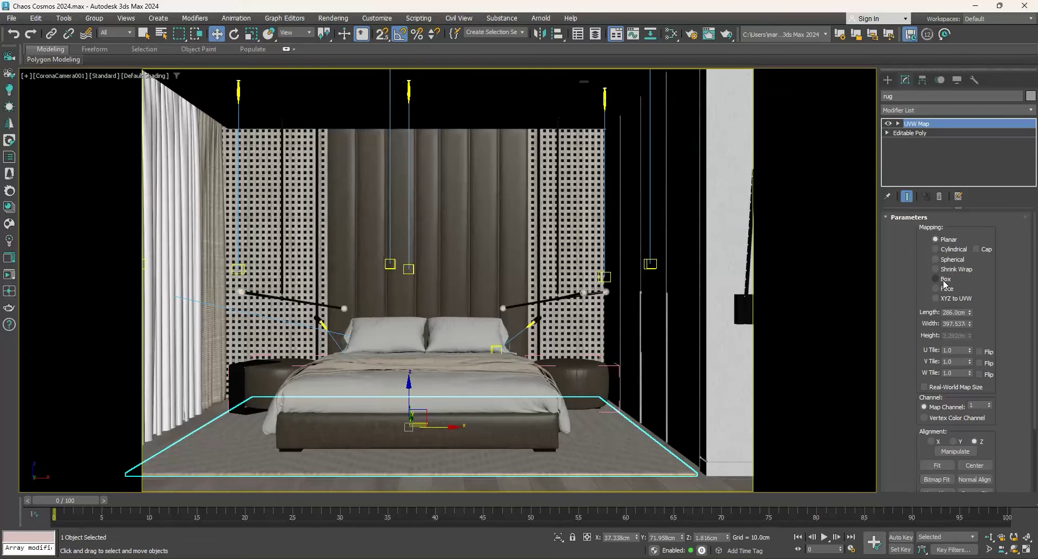
double_click(953, 312)
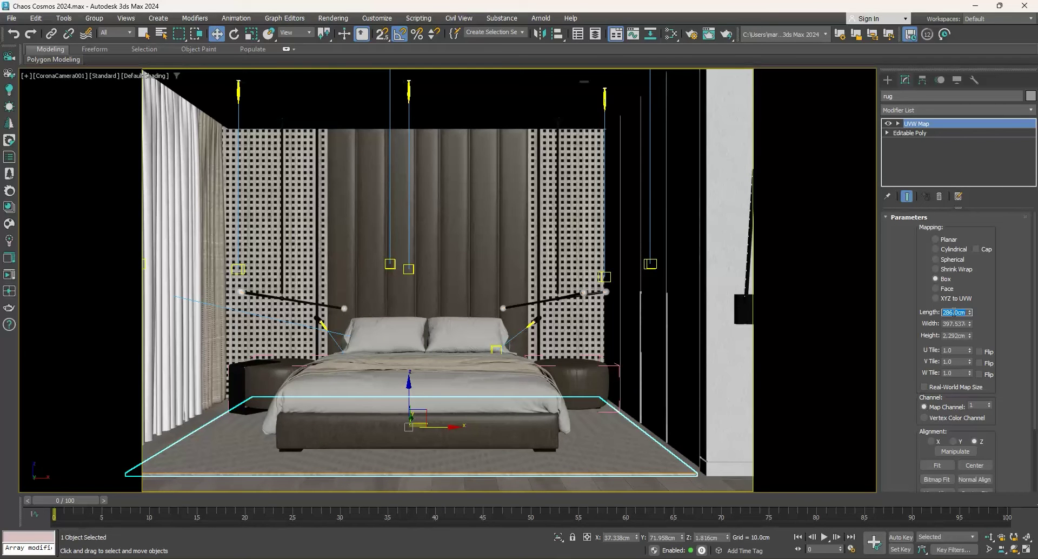
text(80)
key(Tab)
text(80)
key(Tab)
text(80)
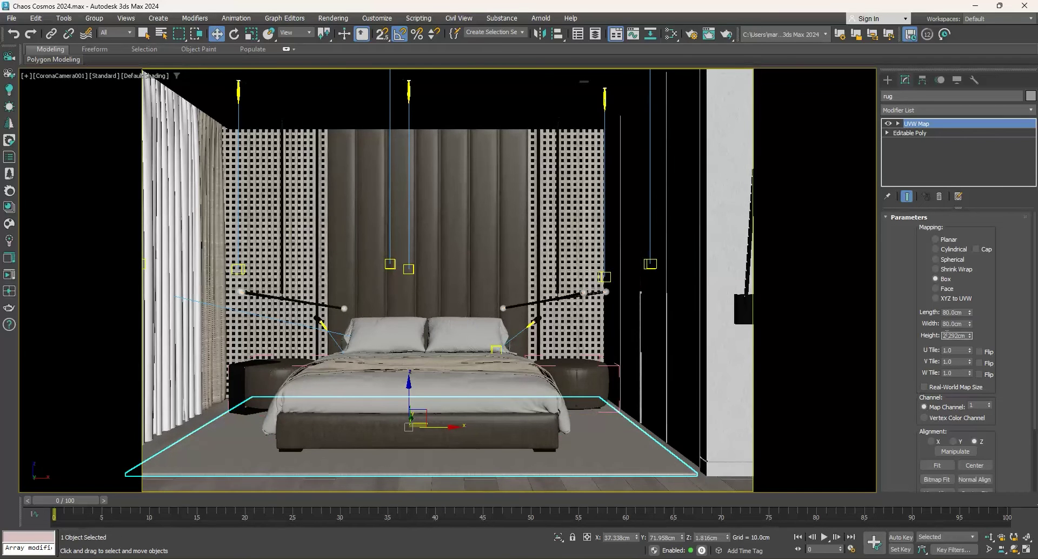
key(Return)
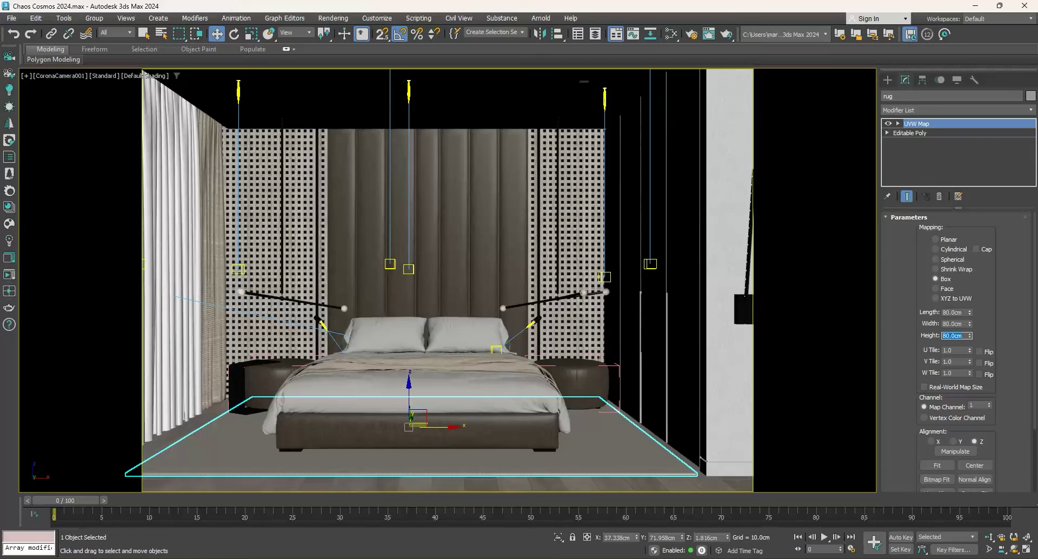
Start a render of the camera view and set the tone mapping's Simple Exposure to 2.0
click(726, 35)
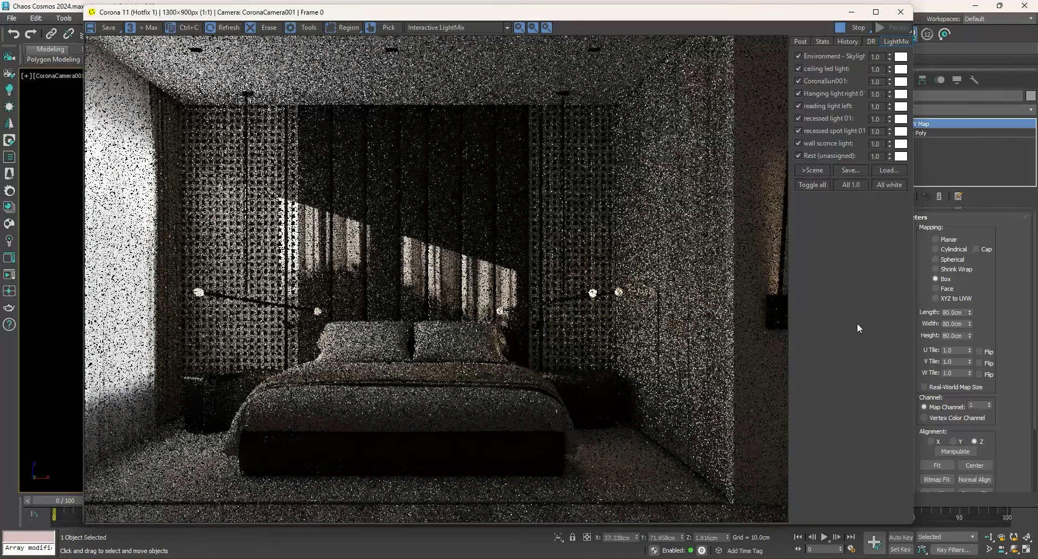
click(800, 42)
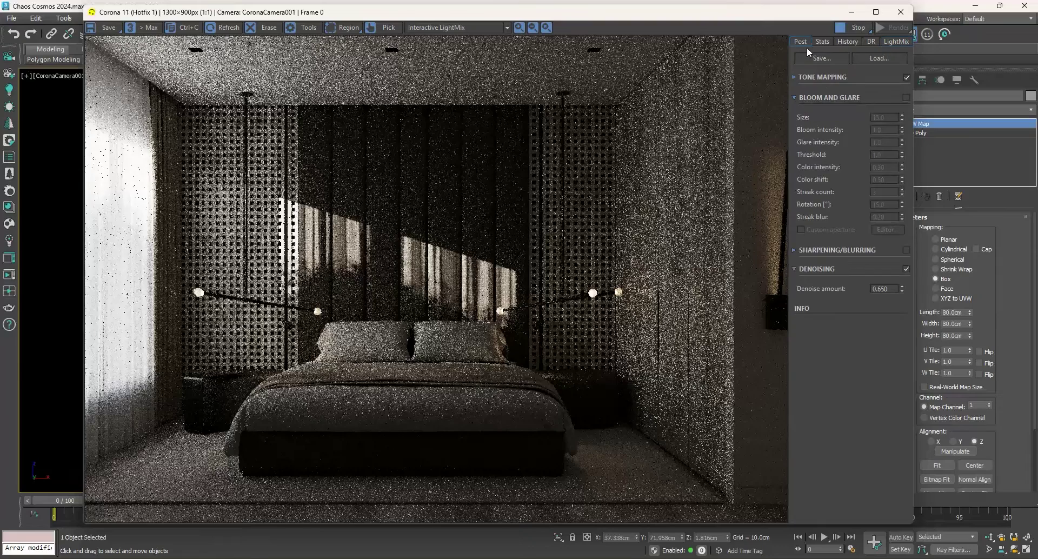
click(796, 76)
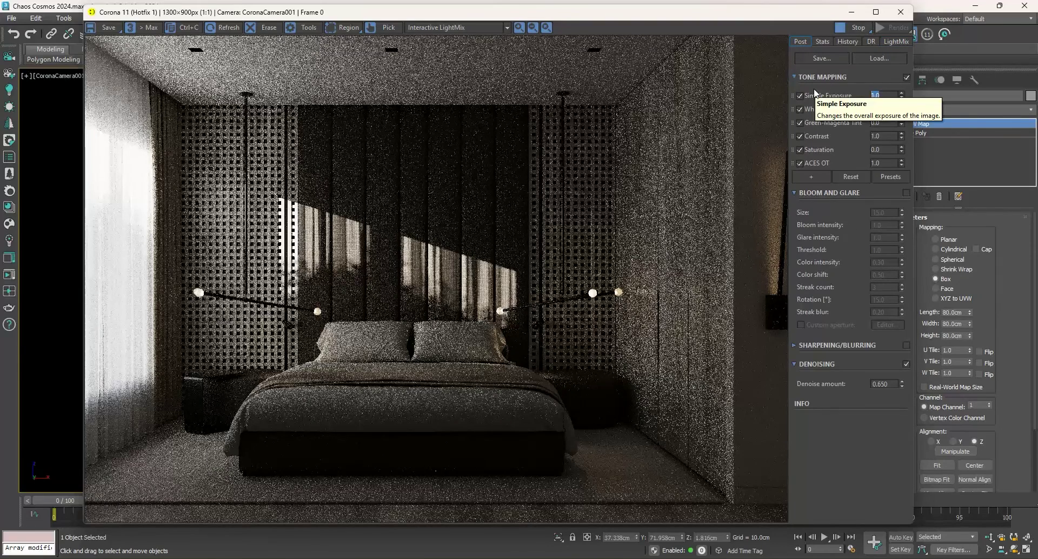
text(2)
key(Return)
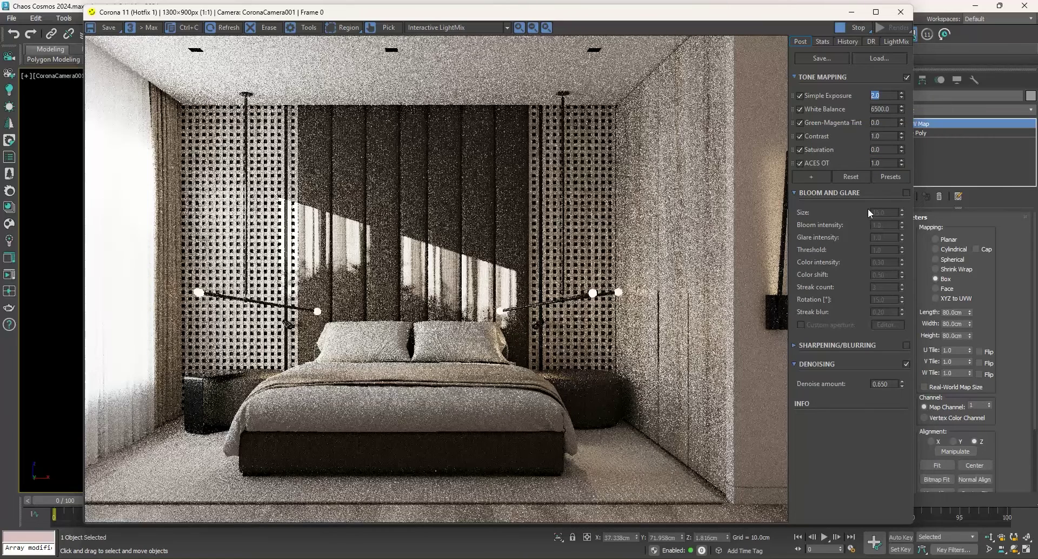
Set the tone mapping contrast of the render to 2.0
drag(882, 136, 838, 135)
text(2)
key(Return)
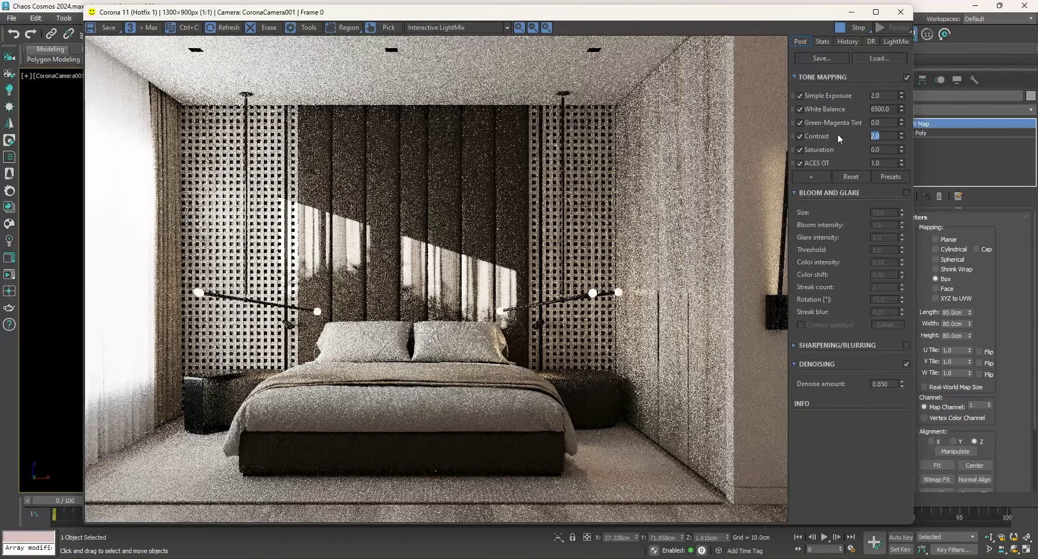
Enable Bloom and Glare, and turn on Sharpening/Blurring with sharpen amount 2.0, sharpen radius 1.0 and blur radius 0.0
click(906, 193)
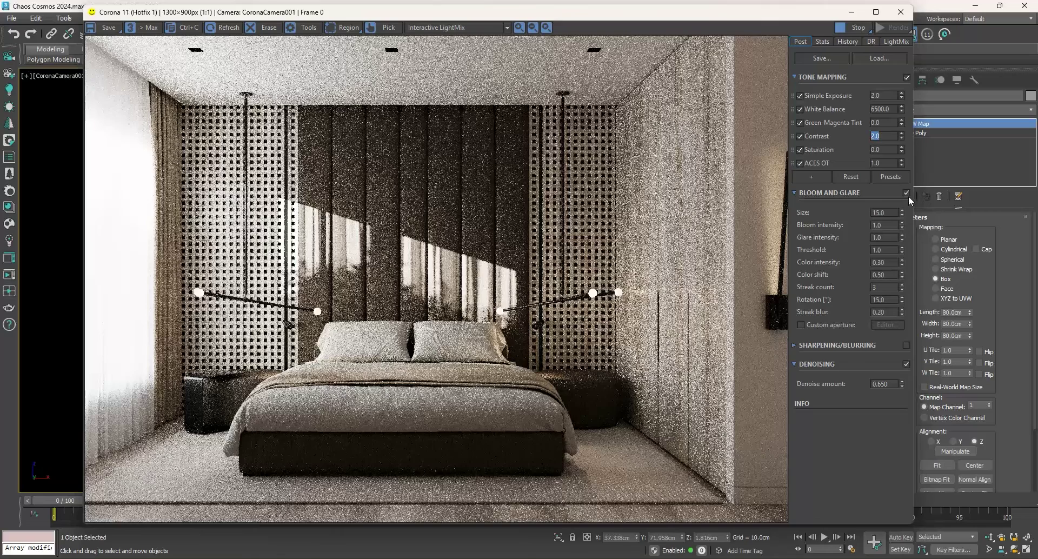
click(906, 345)
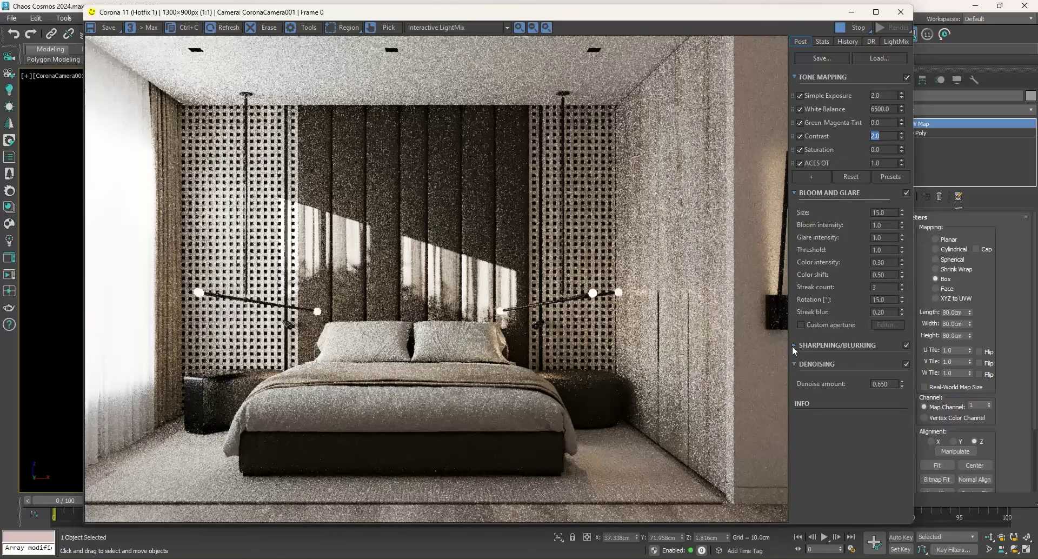
click(792, 345)
double_click(887, 365)
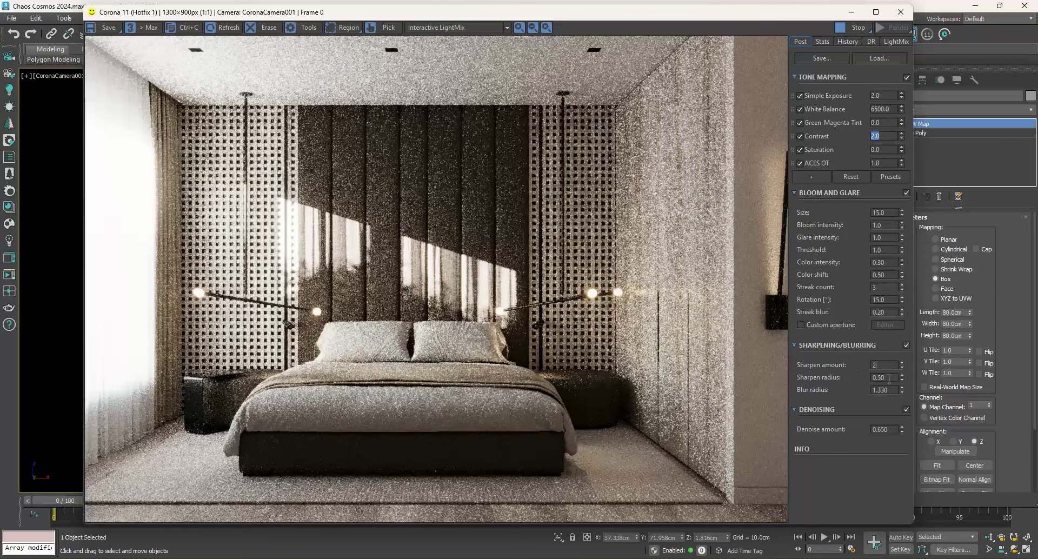
double_click(886, 377)
text(1)
double_click(891, 389)
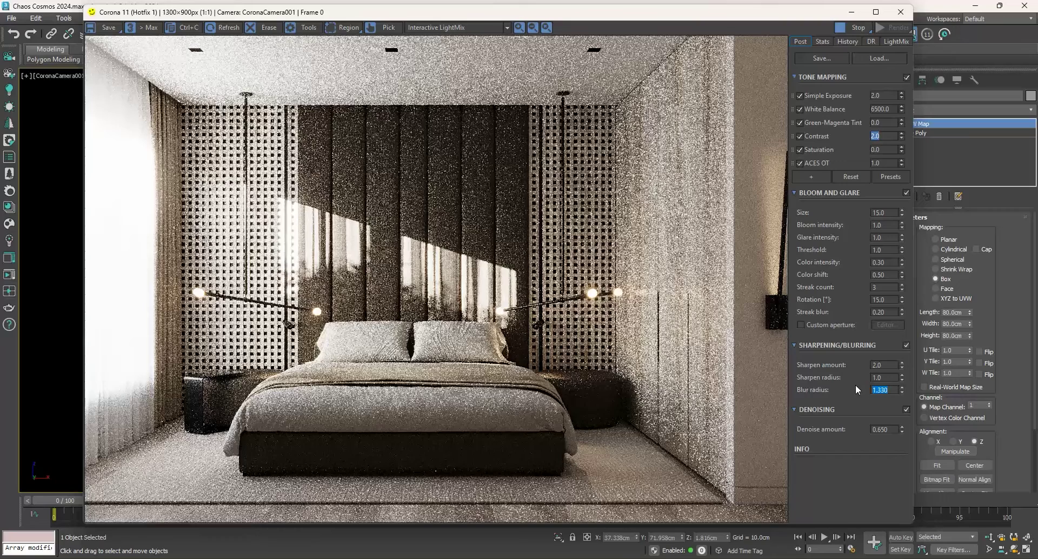
text(0)
key(Return)
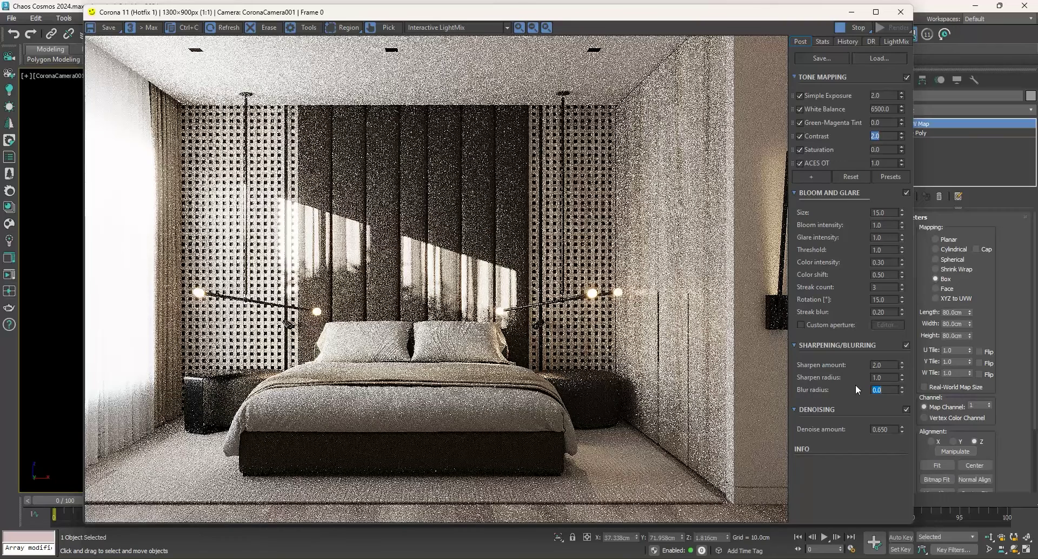
Set the render's Simple Exposure to 1.50 and the Environment - Skylight intensity in LightMix to 2.0
double_click(880, 96)
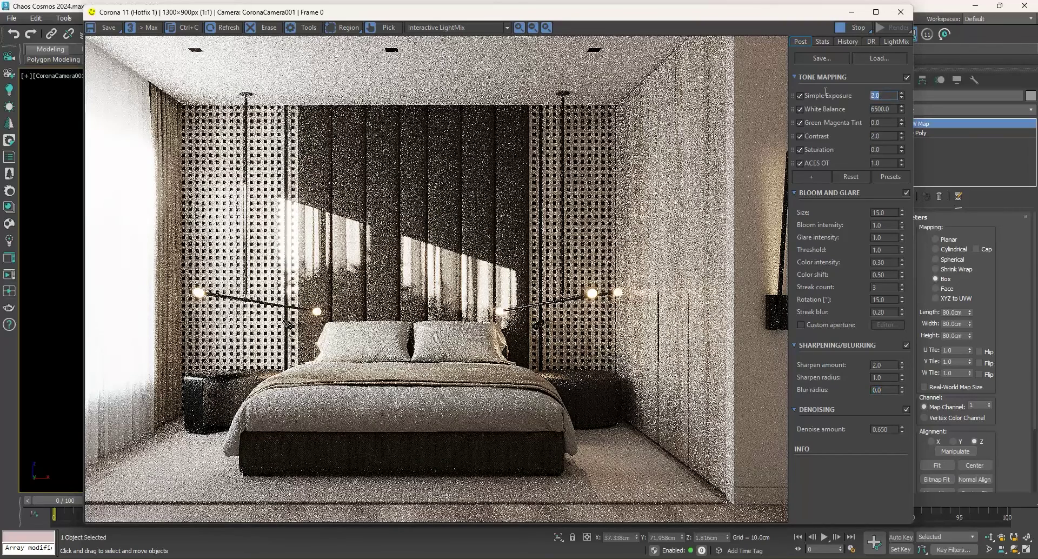
text(1.5)
key(Return)
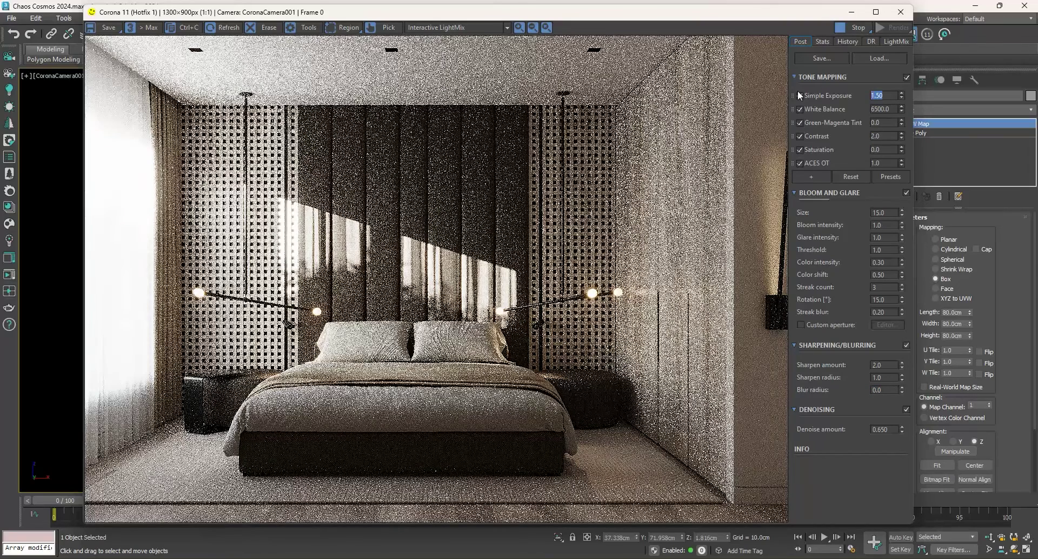
click(896, 42)
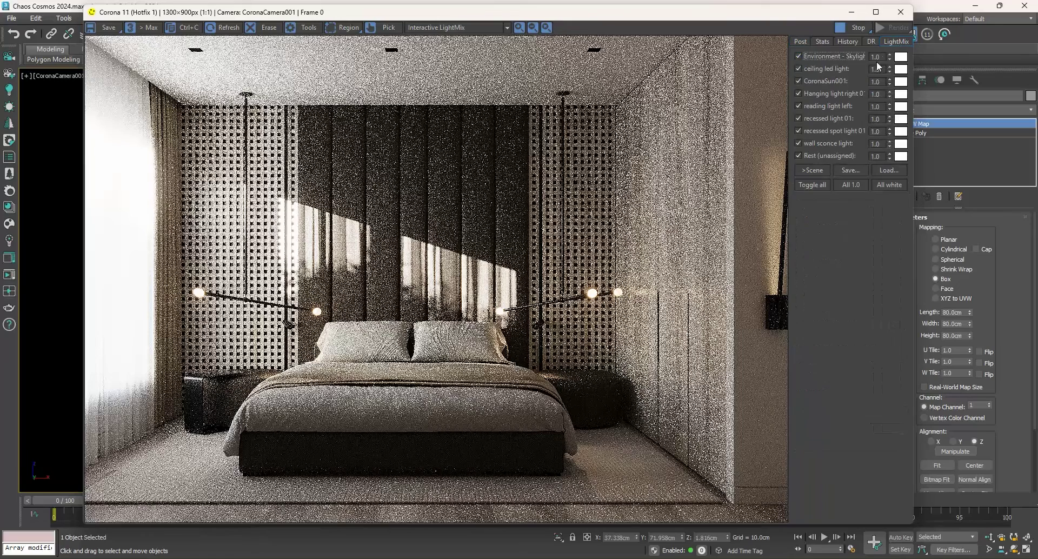
double_click(875, 56)
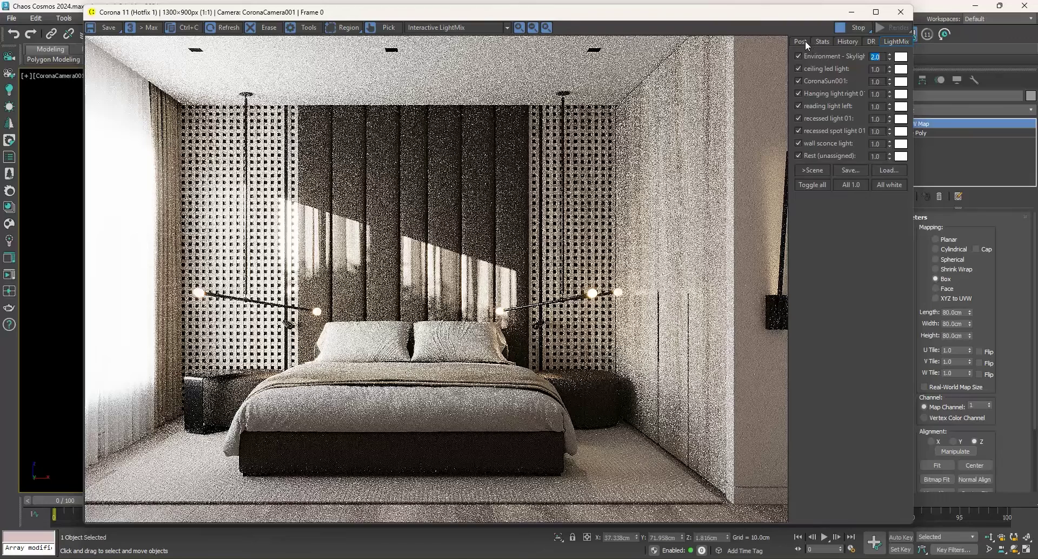
Set the tone mapping contrast to 1.0 and close the render window once the rendering has finished
click(801, 41)
drag(883, 139, 865, 136)
text(1)
key(Return)
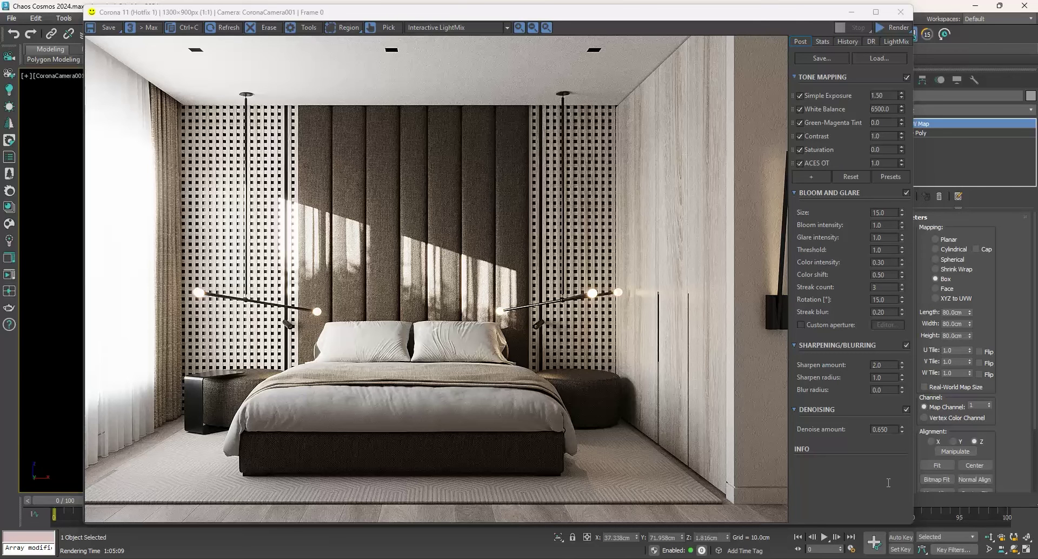
click(901, 12)
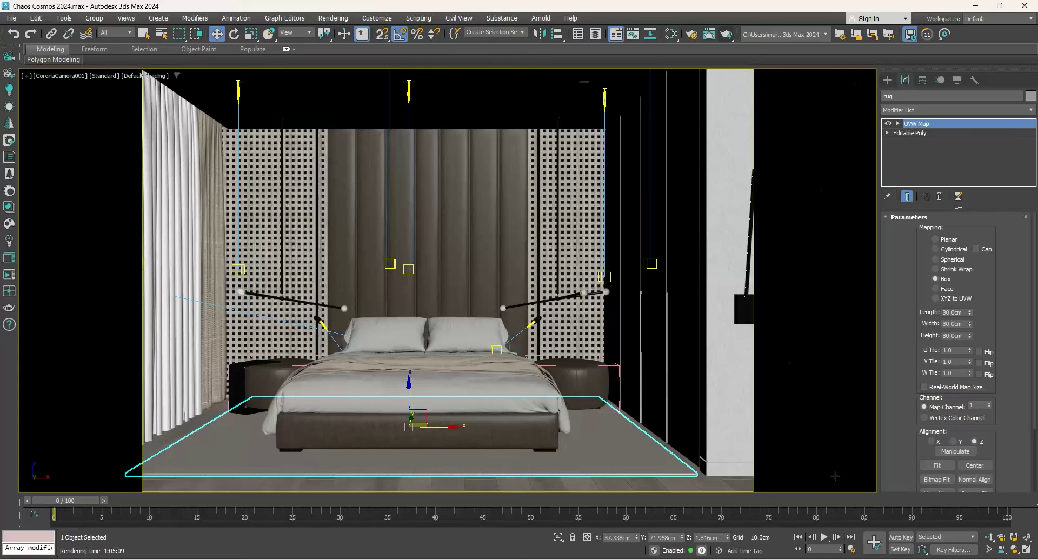
Show all four viewports and open the Indoor plants category of the Chaos Cosmos 3D models
click(1026, 548)
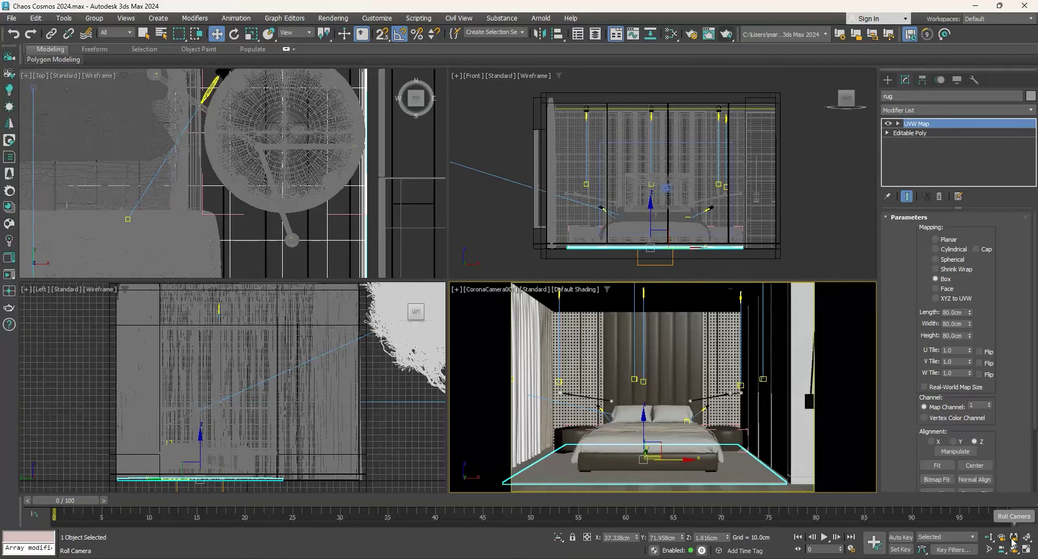
click(9, 223)
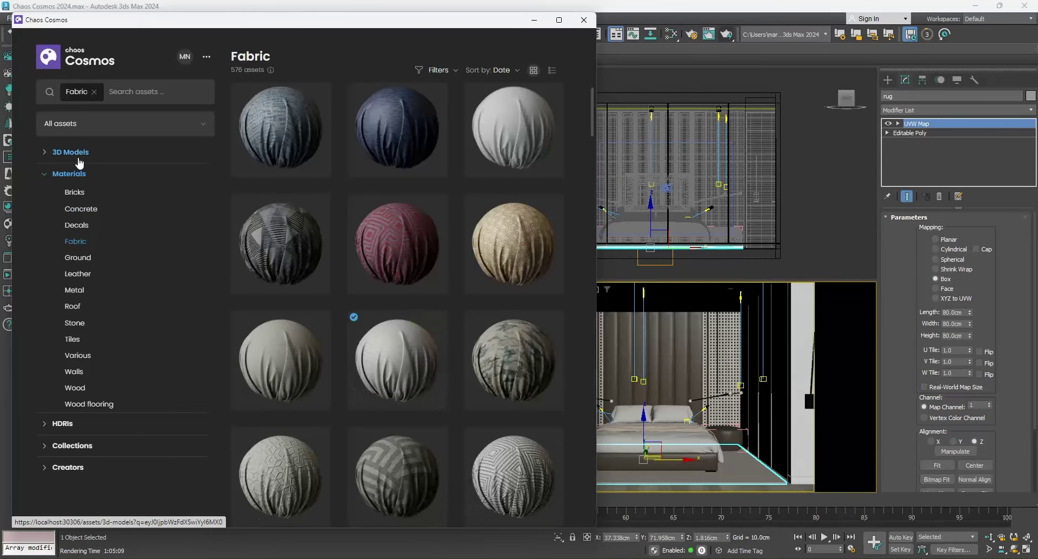
click(70, 153)
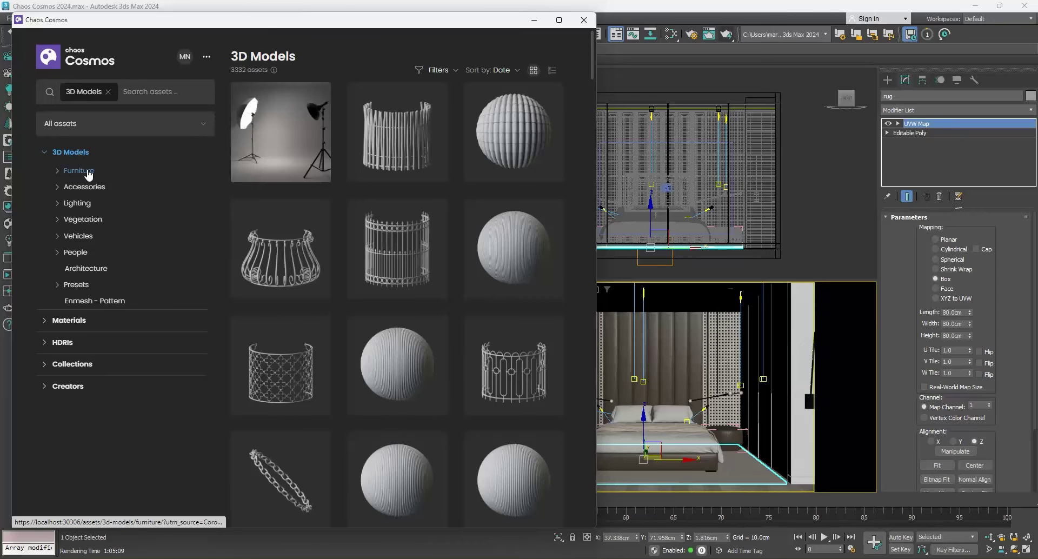
click(86, 219)
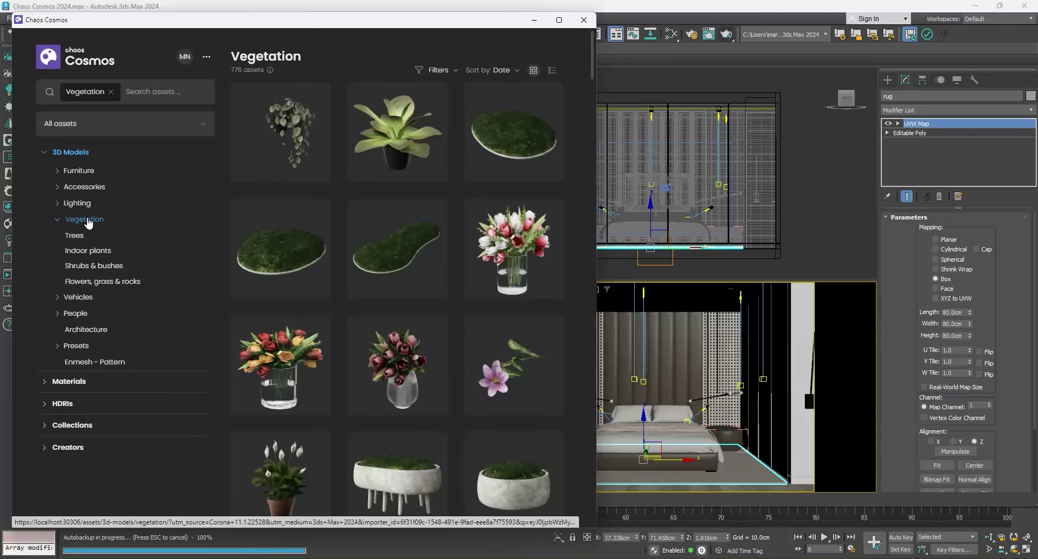
click(87, 252)
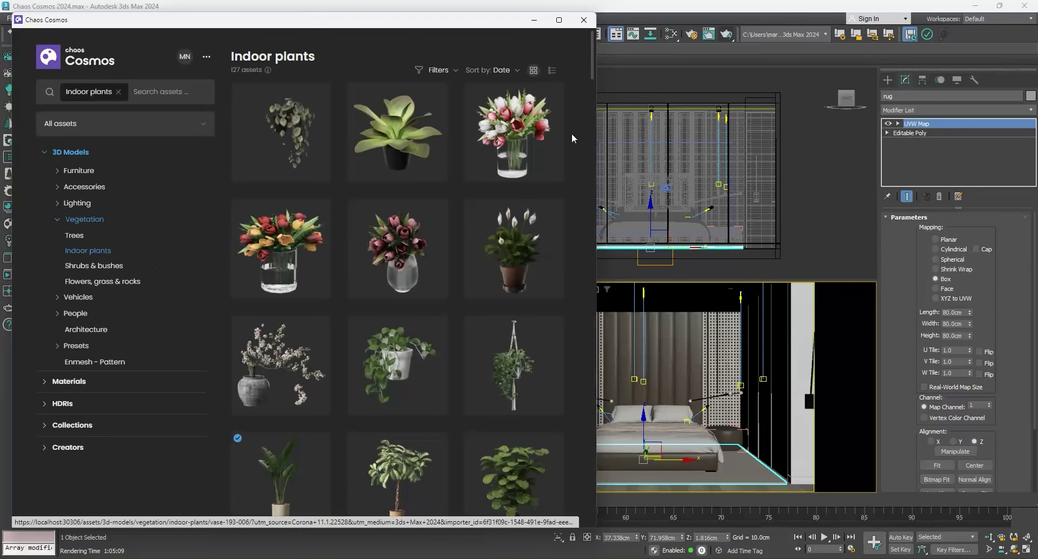
Import the Potted Succulent 004 model and place it on top of the right ottoman
drag(594, 67, 595, 369)
mouse_move(527, 288)
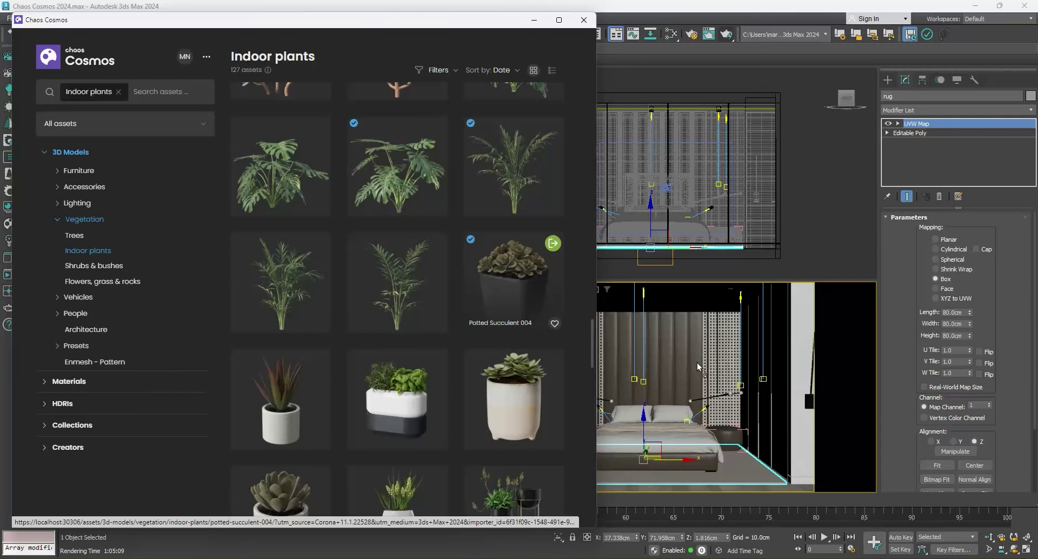
click(725, 433)
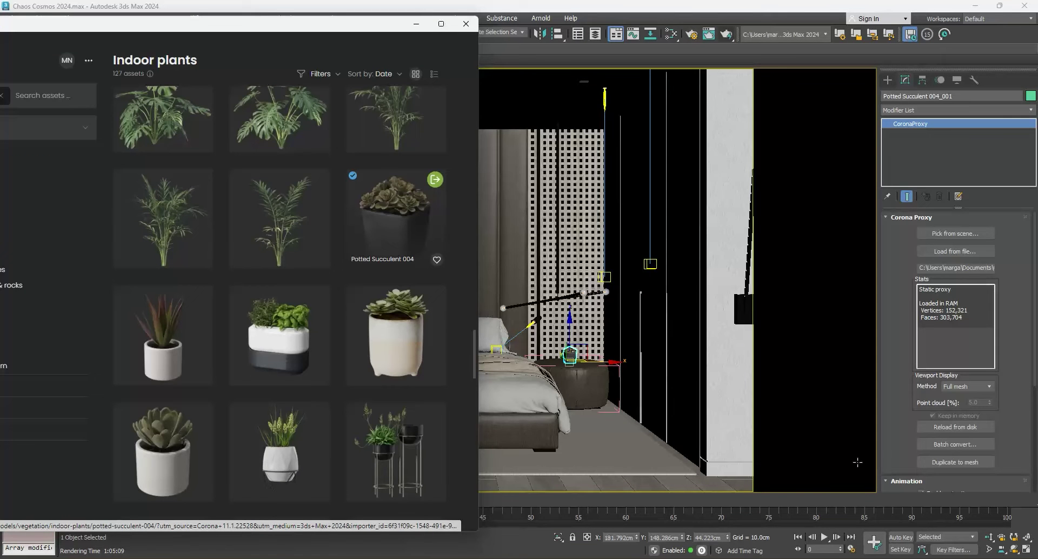
Show all four viewports and isolate the potted succulent together with the right ottoman
click(1027, 550)
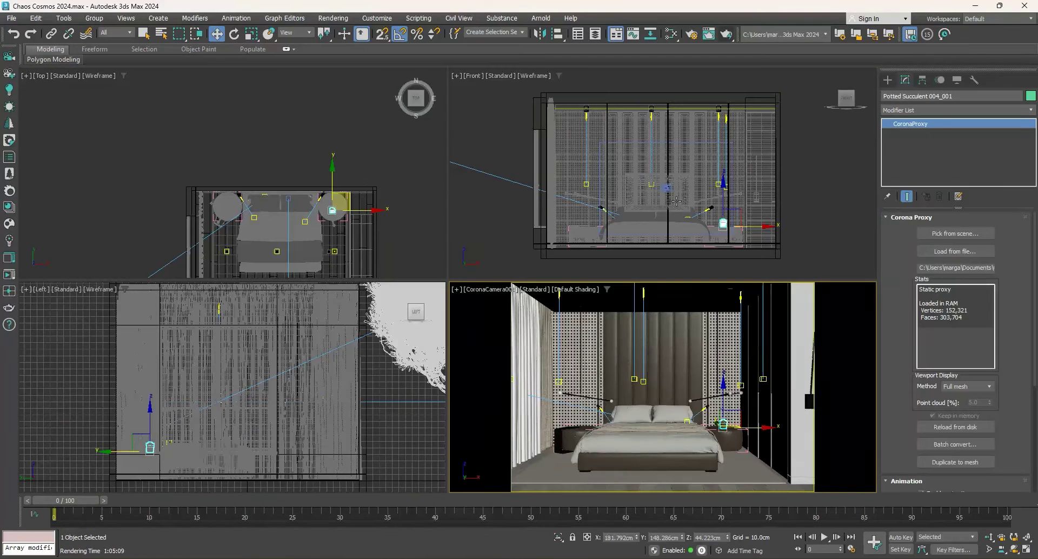
scroll(672, 128, down, 2)
scroll(724, 155, up, 6)
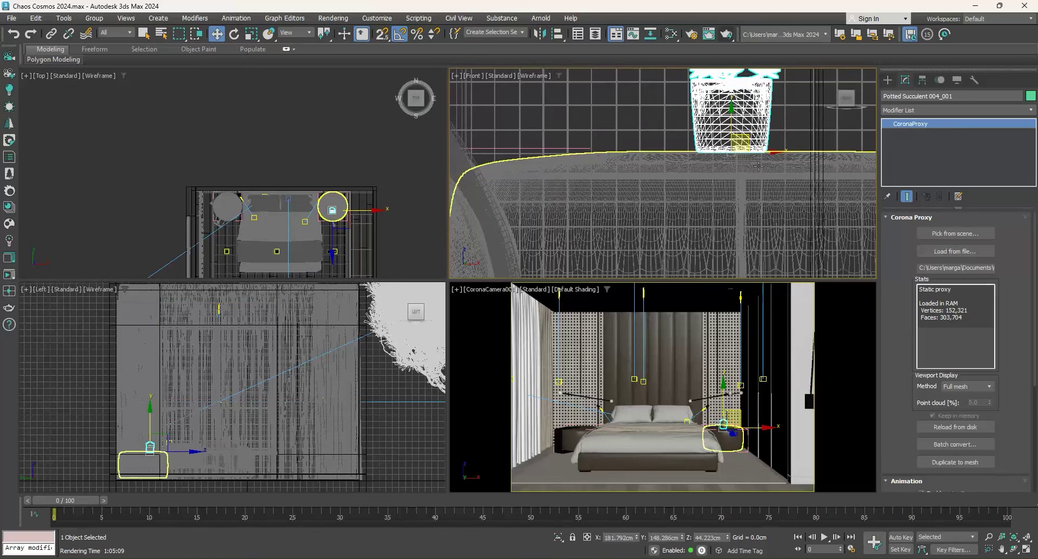
scroll(201, 425, up, 6)
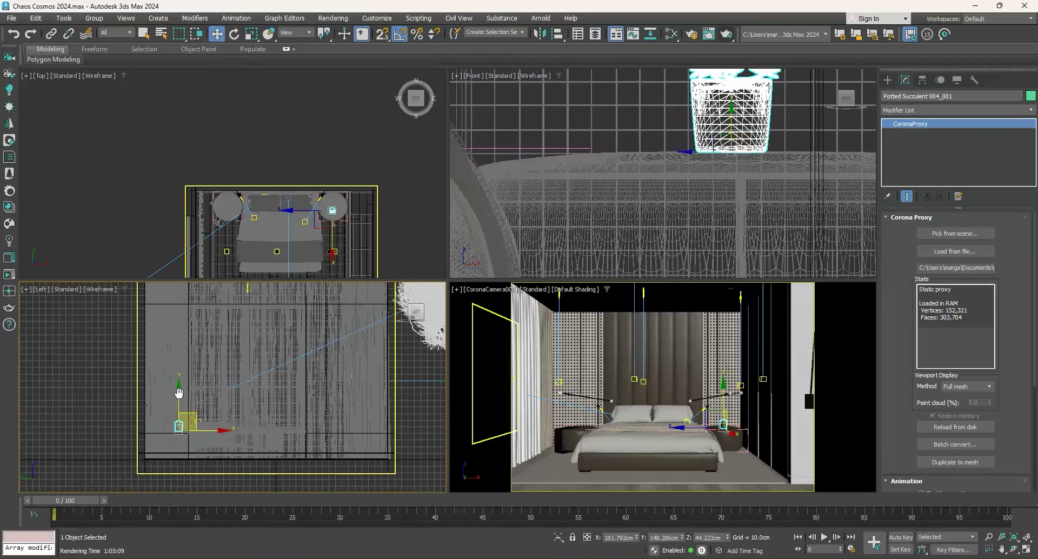
scroll(157, 412, up, 8)
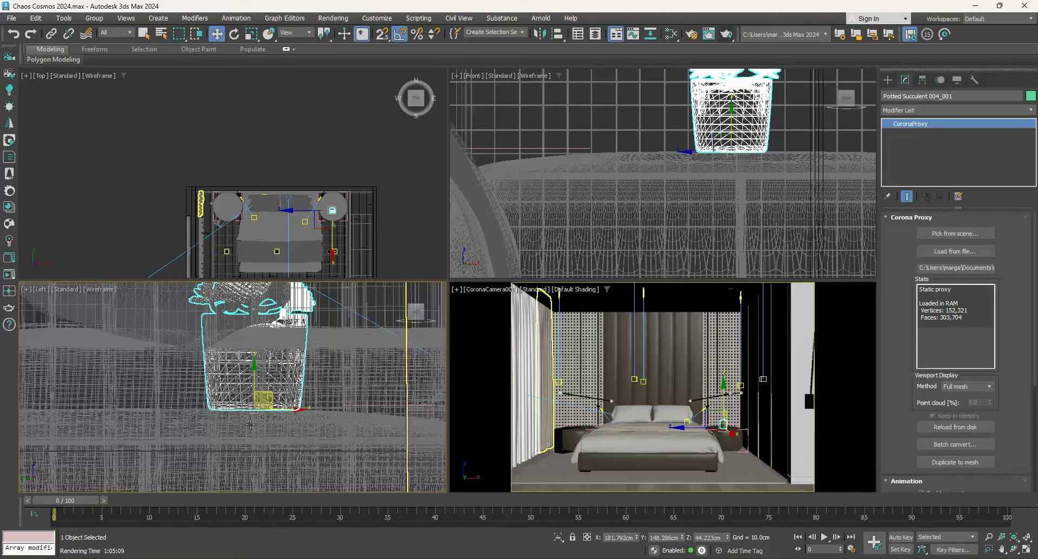
ctrl+click(776, 167)
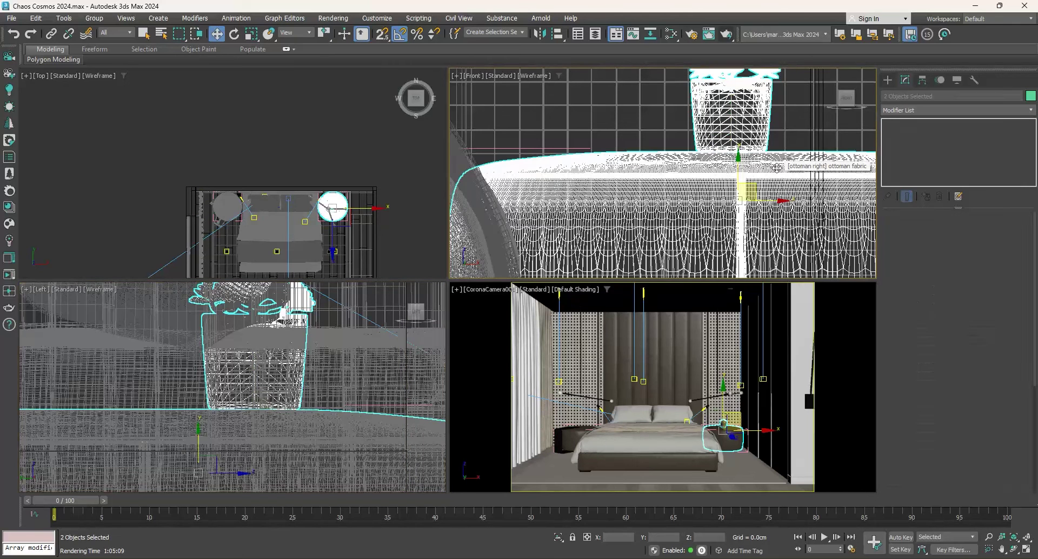
right_click(775, 165)
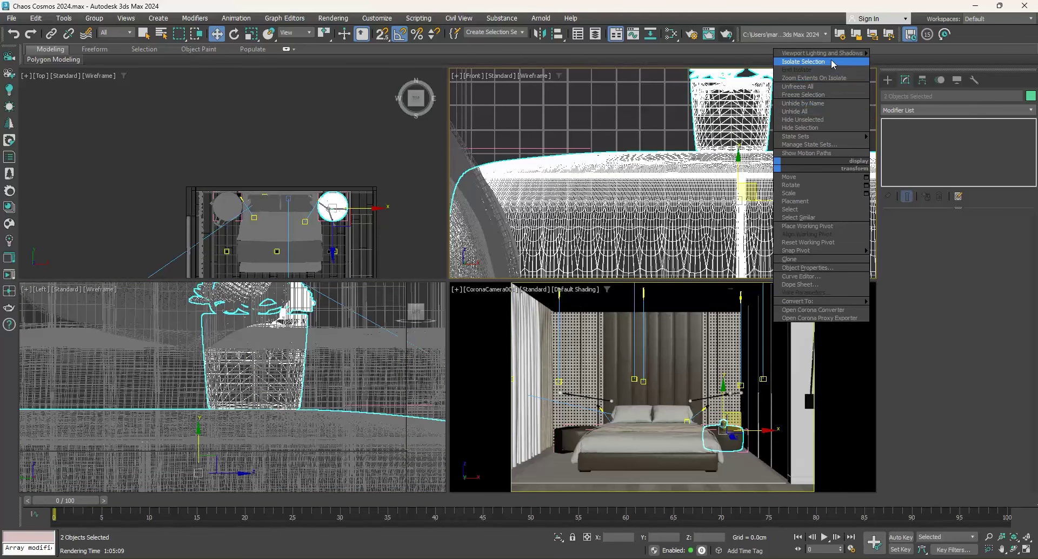
click(805, 62)
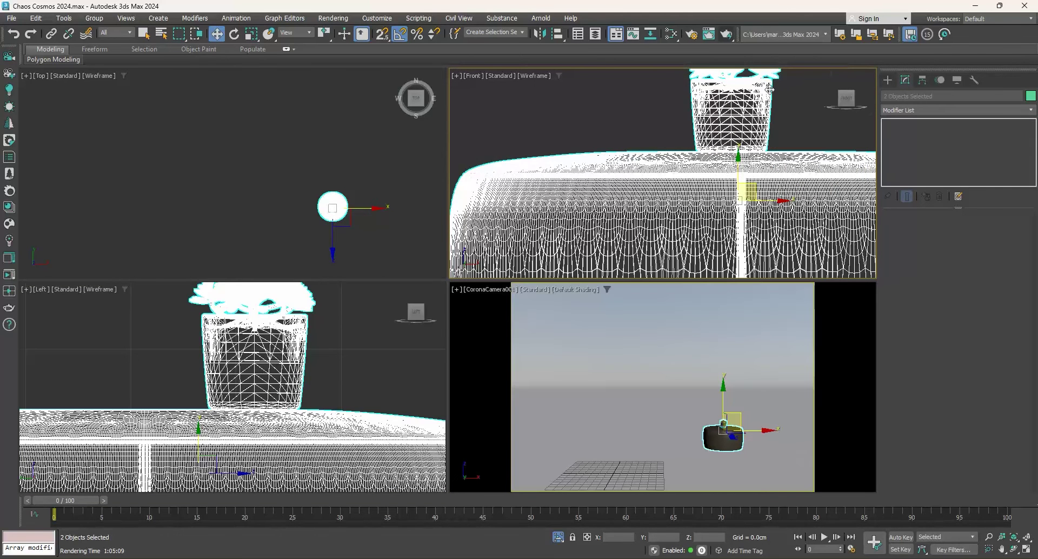
Shift the succulent slightly across the top of the isolated ottoman with the Placement tool in a maximized perspective view
click(749, 102)
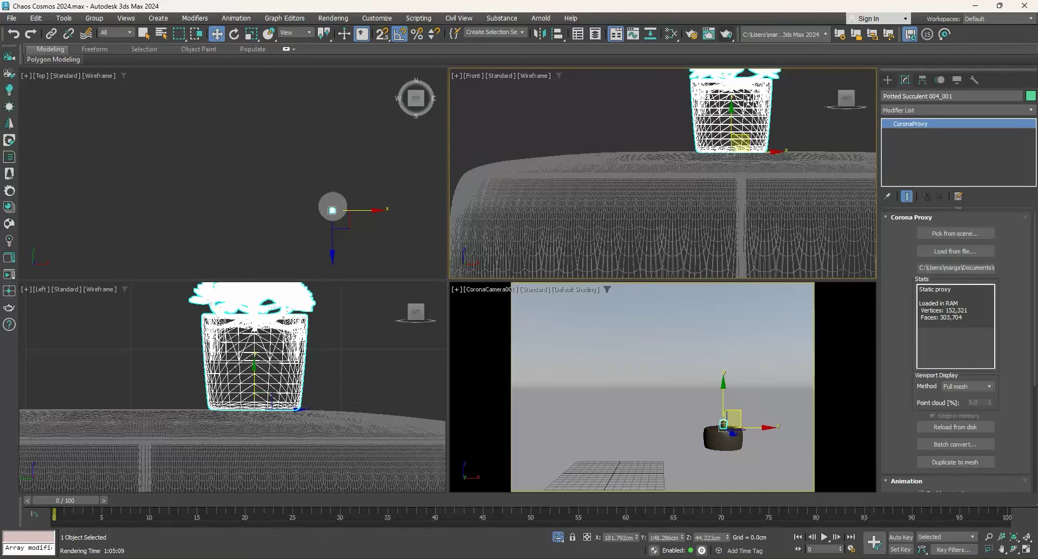
click(268, 33)
right_click(698, 458)
key(alt+w)
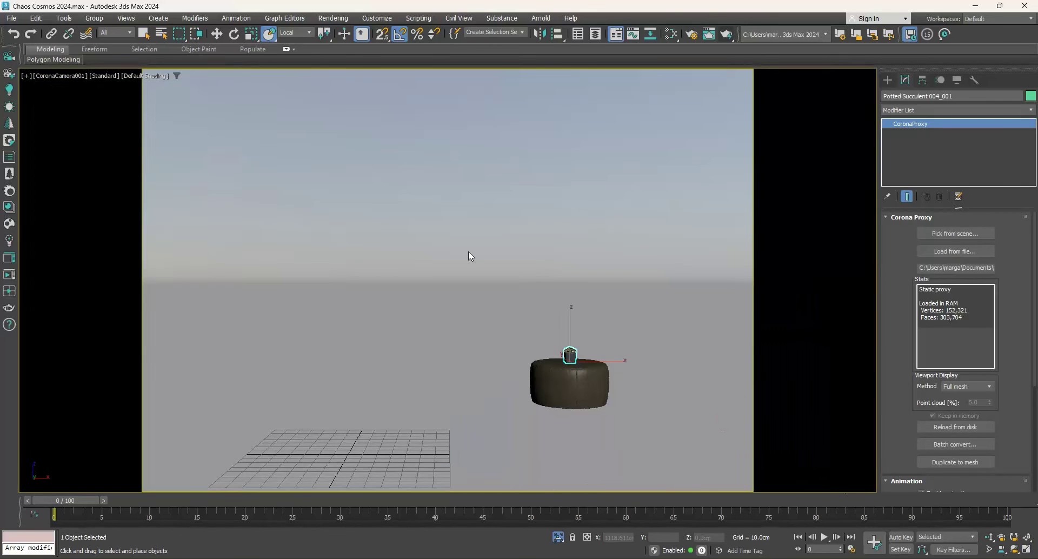
click(73, 75)
click(74, 114)
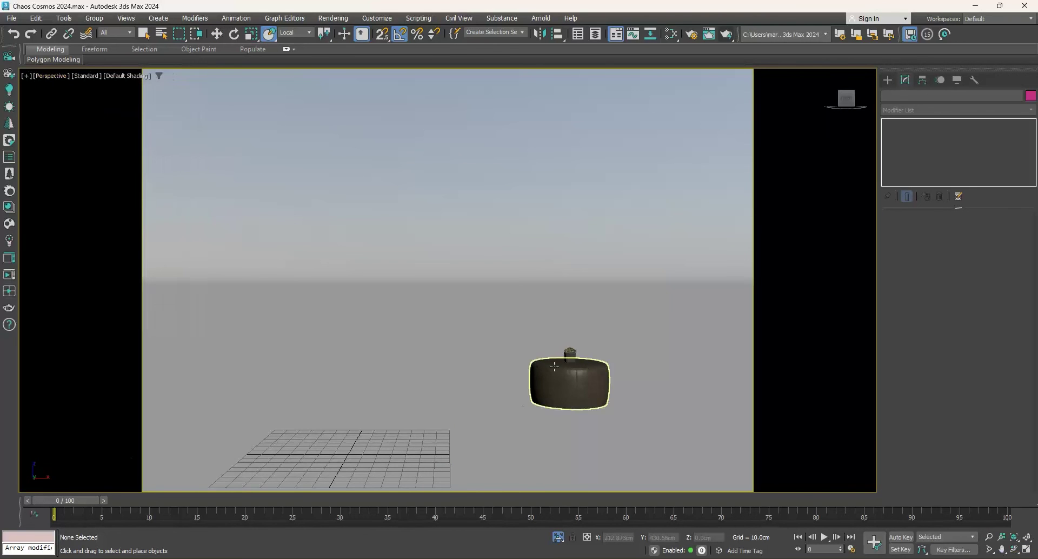
scroll(576, 354, up, 3)
scroll(576, 354, up, 2)
click(577, 354)
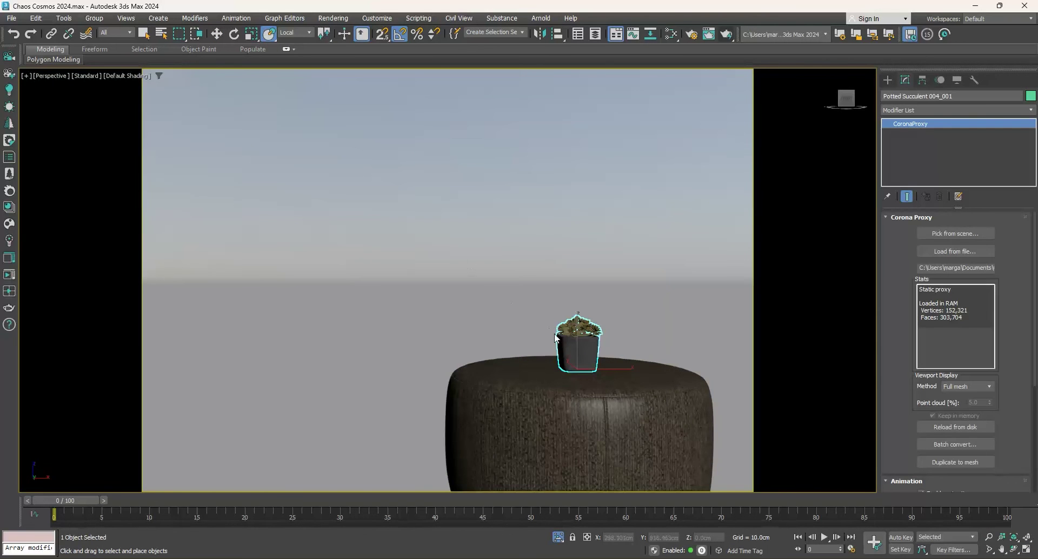
mouse_move(576, 358)
mouse_down()
mouse_move(722, 382)
mouse_move(716, 440)
mouse_move(556, 446)
mouse_move(472, 405)
mouse_move(508, 365)
mouse_move(586, 368)
mouse_up()
Restore the four viewports with the CoronaCamera001 view and end the isolation of the ottoman and plant
click(1026, 550)
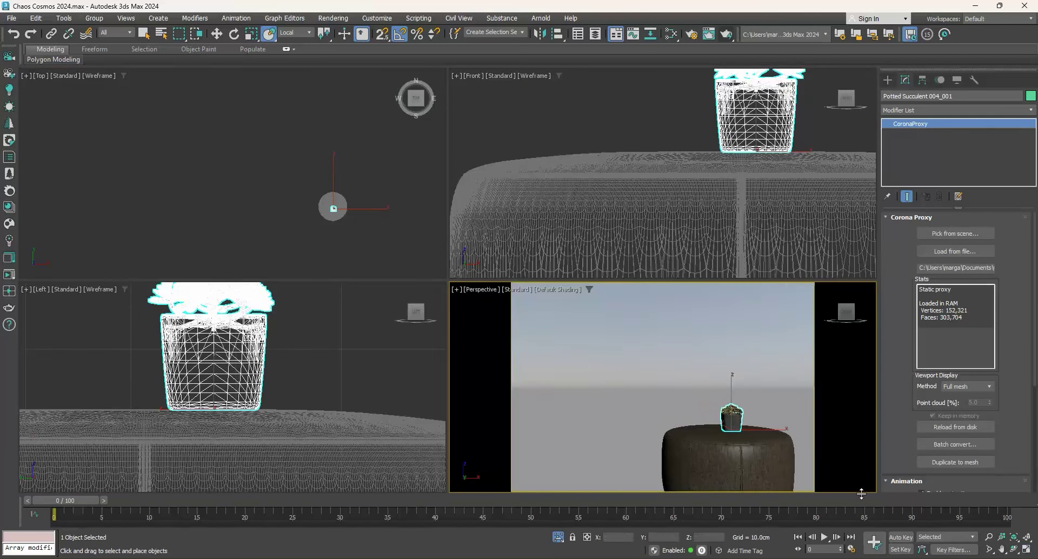
click(485, 292)
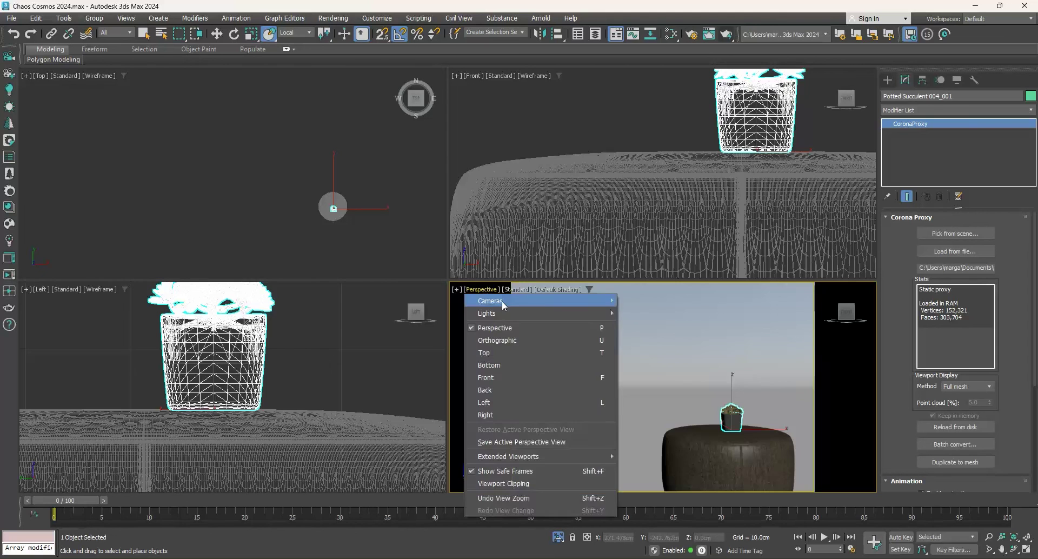
mouse_move(508, 300)
click(655, 302)
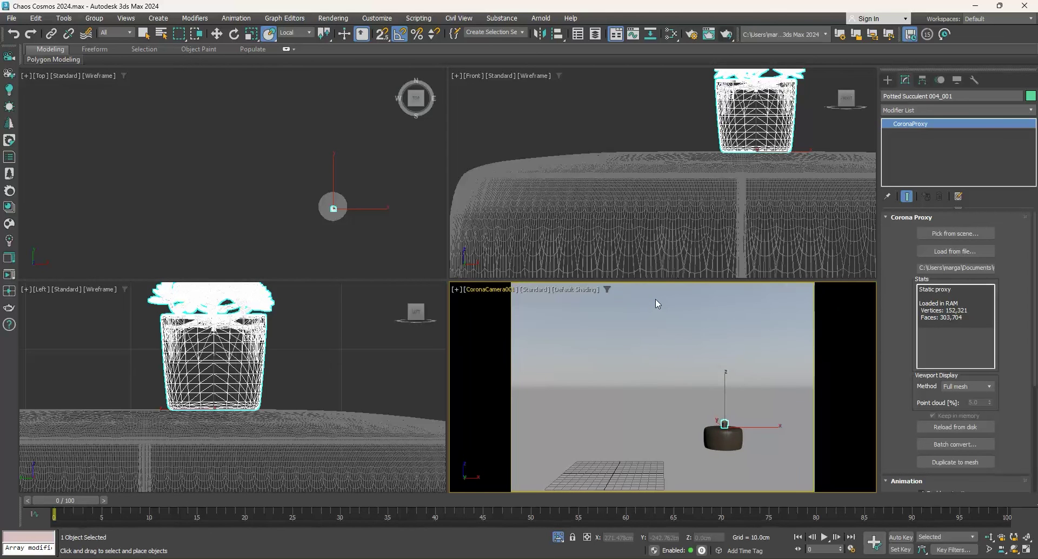
right_click(625, 346)
click(654, 250)
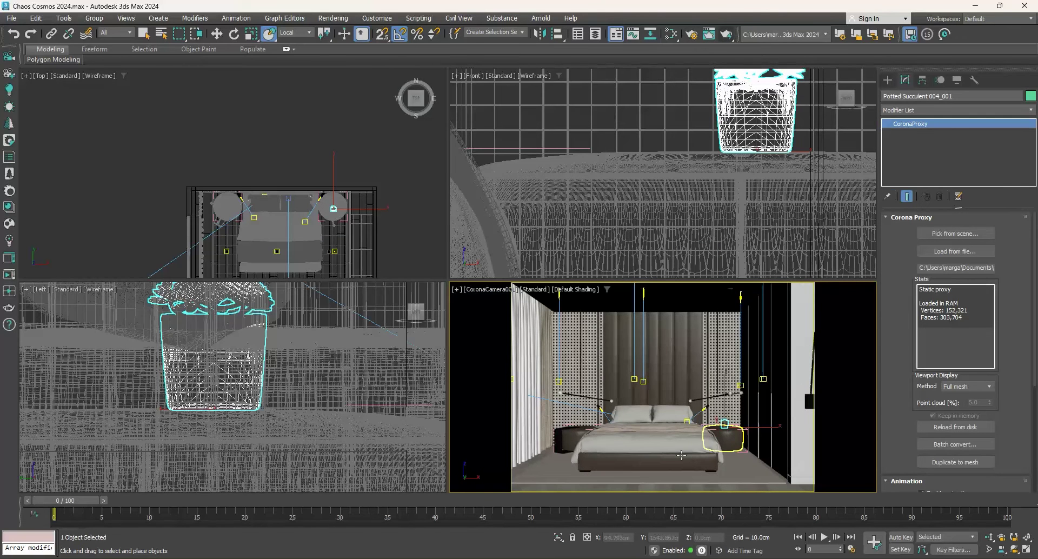
Switch to Chaos Cosmos, open the Decoration category of the Accessories 3D models and browse to the book stacks
key(alt+Tab)
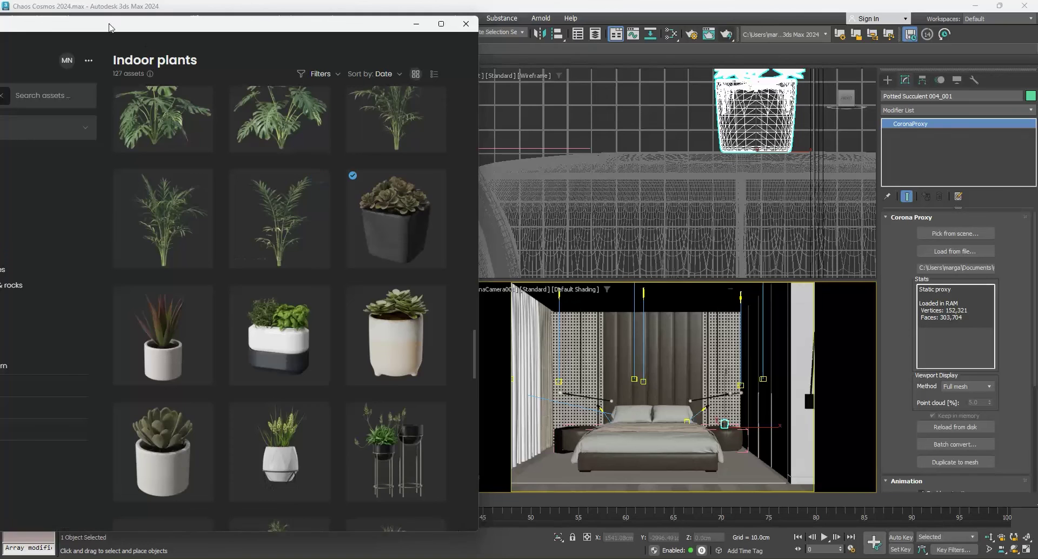
drag(111, 25, 285, 40)
click(150, 205)
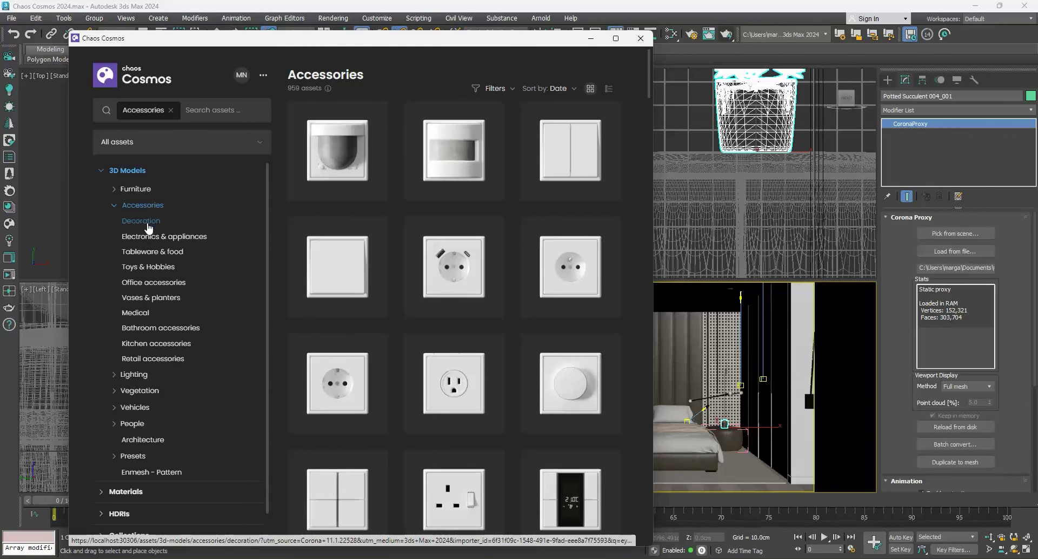
click(139, 221)
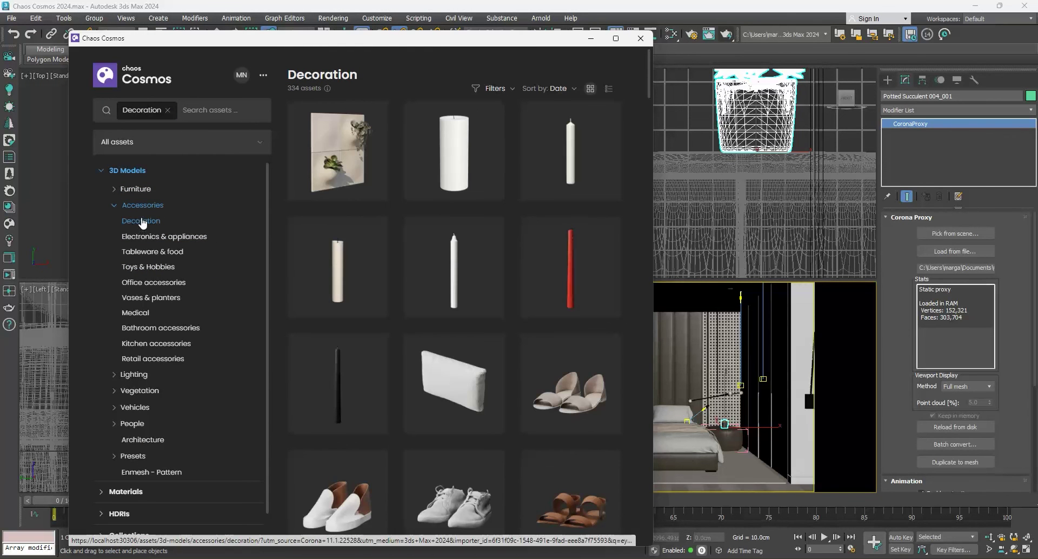
scroll(650, 91, down, 1)
drag(650, 90, 641, 190)
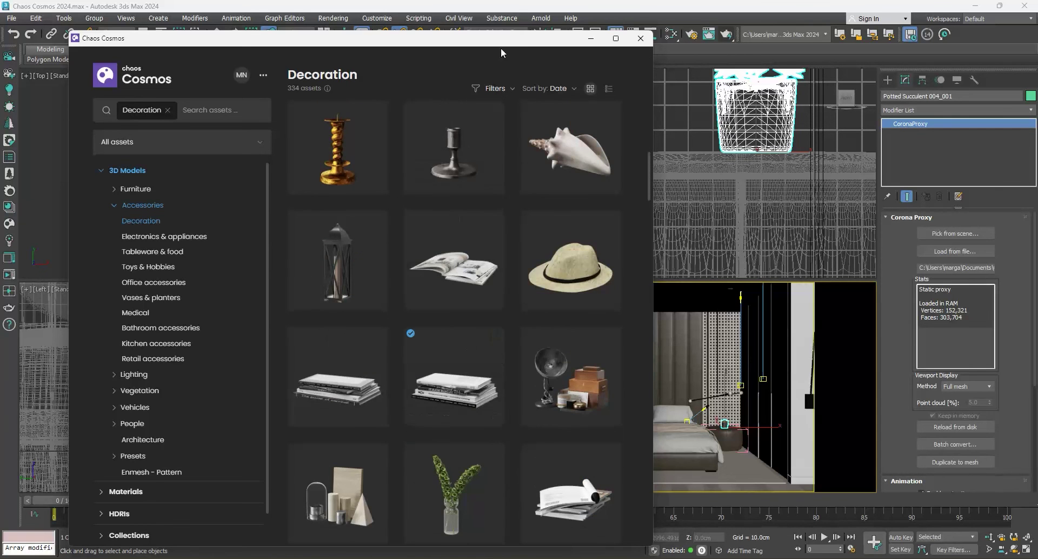
drag(517, 81, 377, 90)
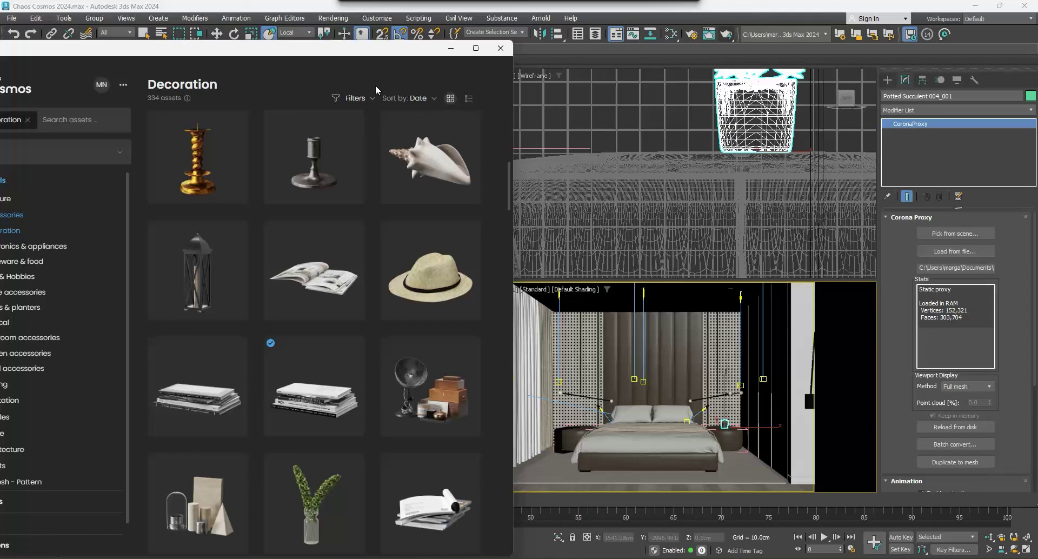
Isolate the side table beside the left ottoman and import the Books 193 006 model onto its top
click(557, 439)
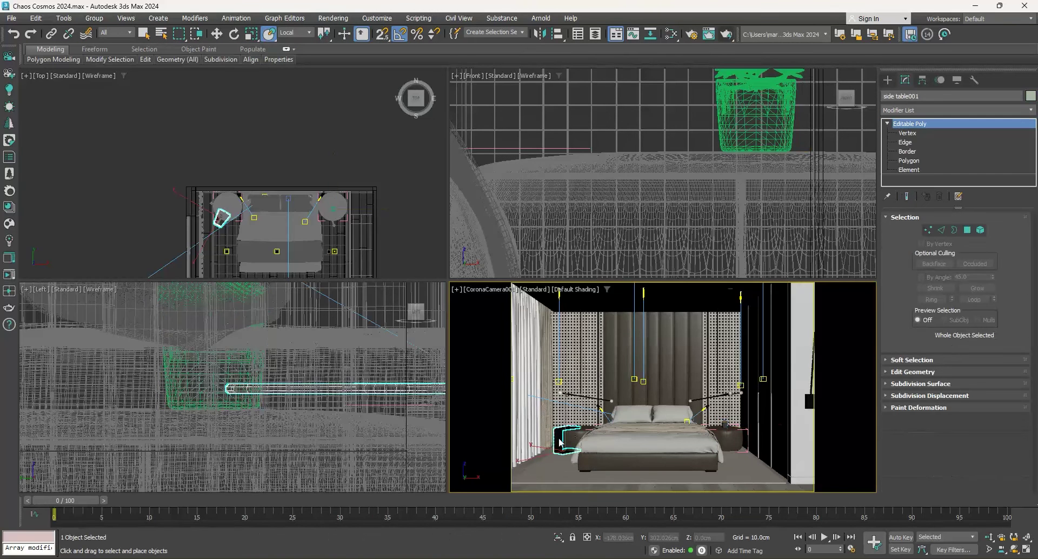
right_click(556, 401)
click(569, 297)
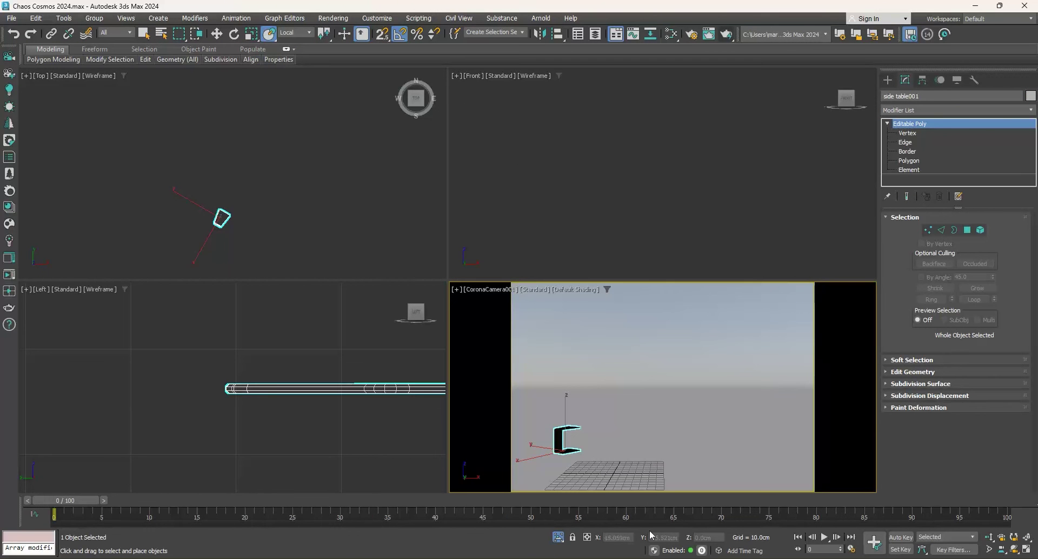
key(alt+Tab)
drag(317, 400, 571, 431)
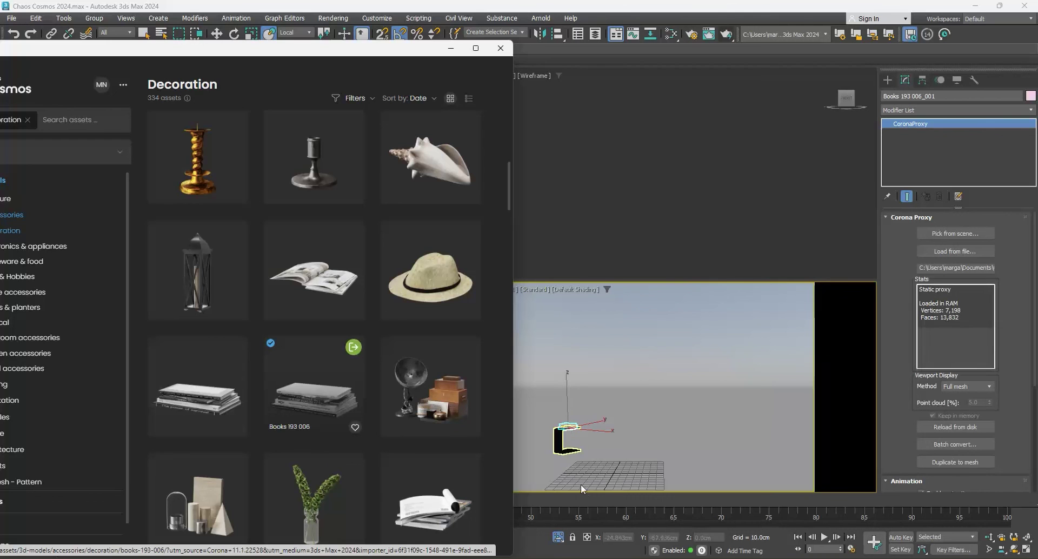
Minimize Chaos Cosmos, shift the book stack across the side table's top and check how it rests in the left view
click(451, 48)
scroll(199, 184, up, 5)
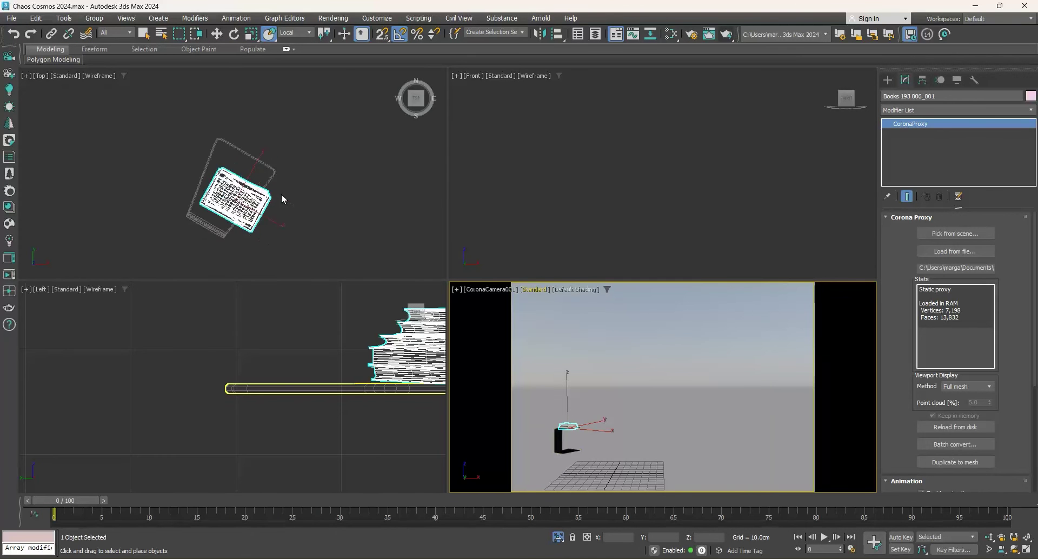
drag(200, 185, 179, 181)
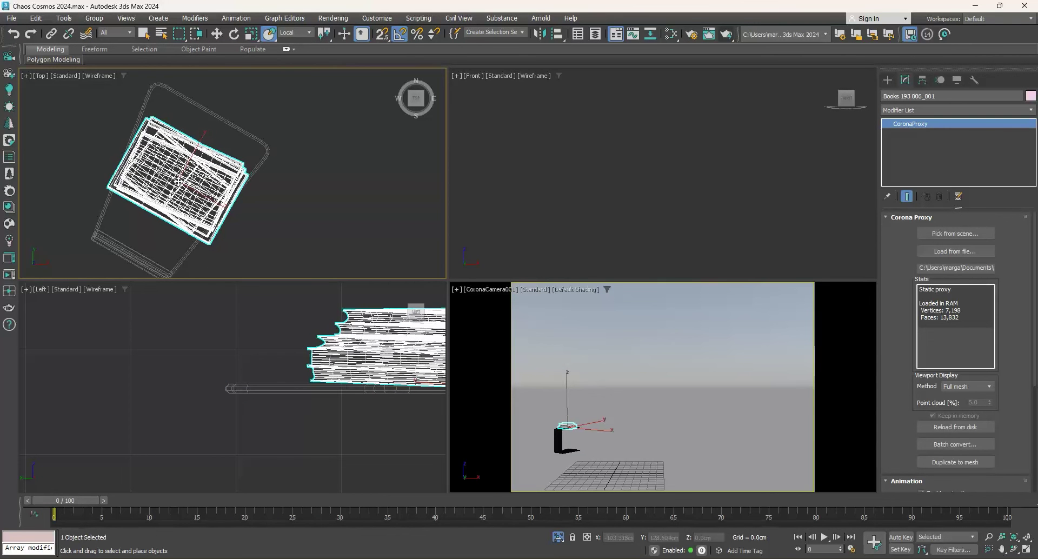
right_click(685, 401)
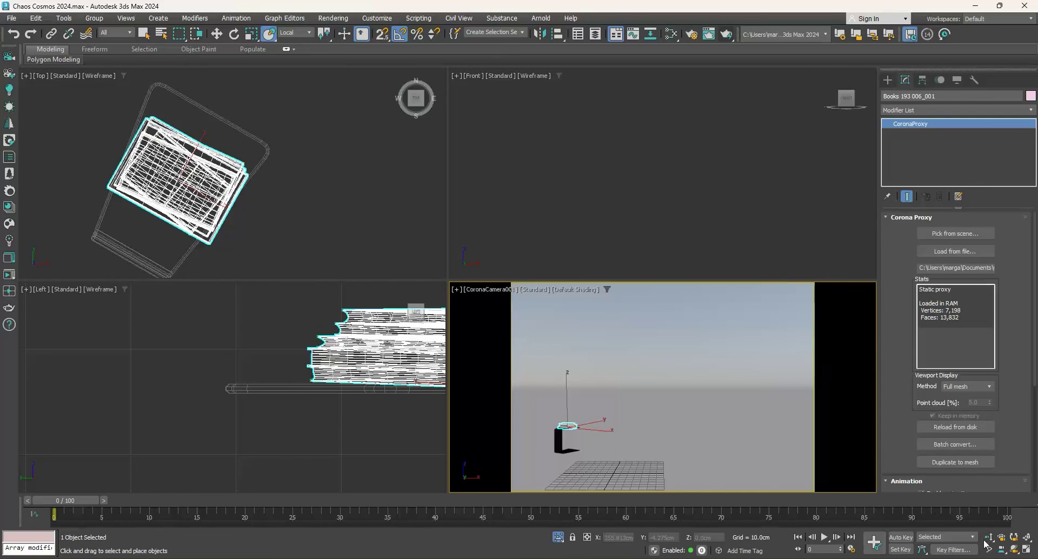
right_click(299, 365)
key(z)
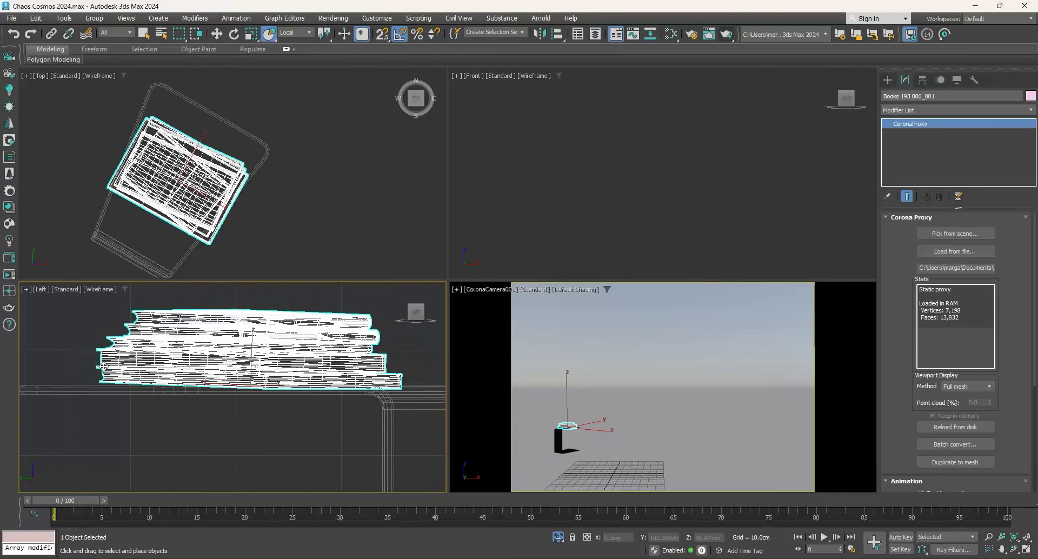
click(1026, 549)
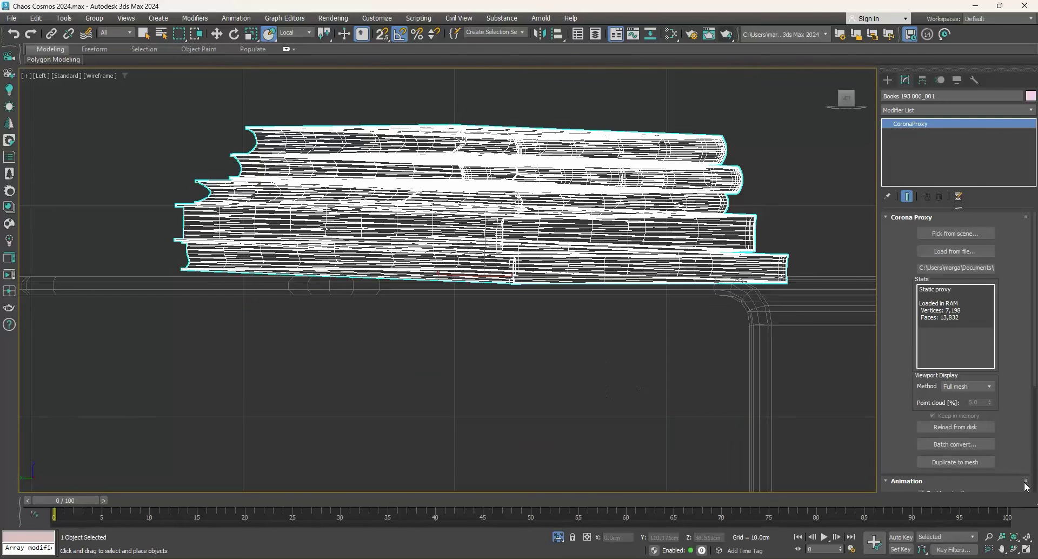
click(1025, 549)
right_click(727, 451)
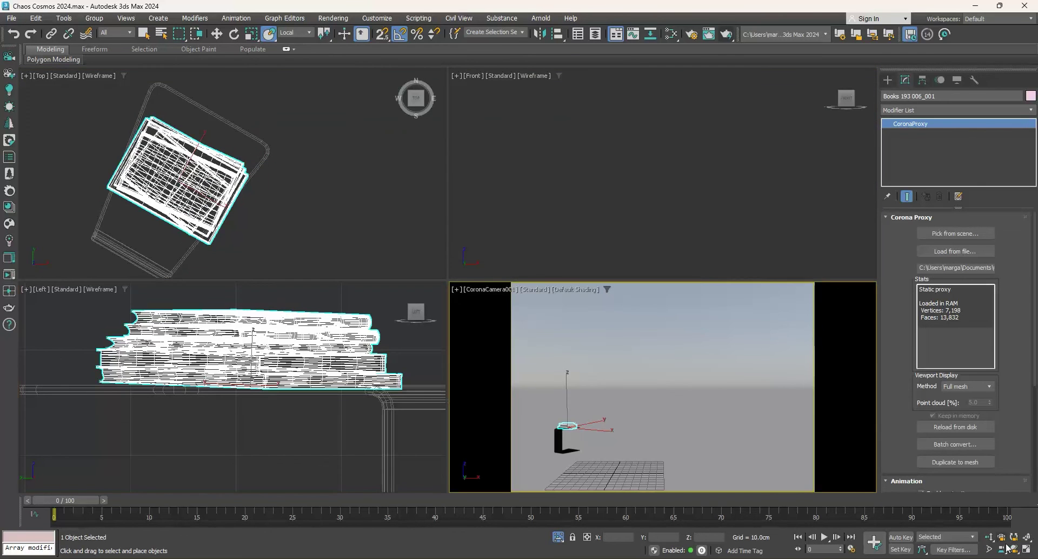
End the side table's isolation in the maximized camera view and start rendering the bedroom
click(1026, 550)
click(478, 292)
right_click(474, 288)
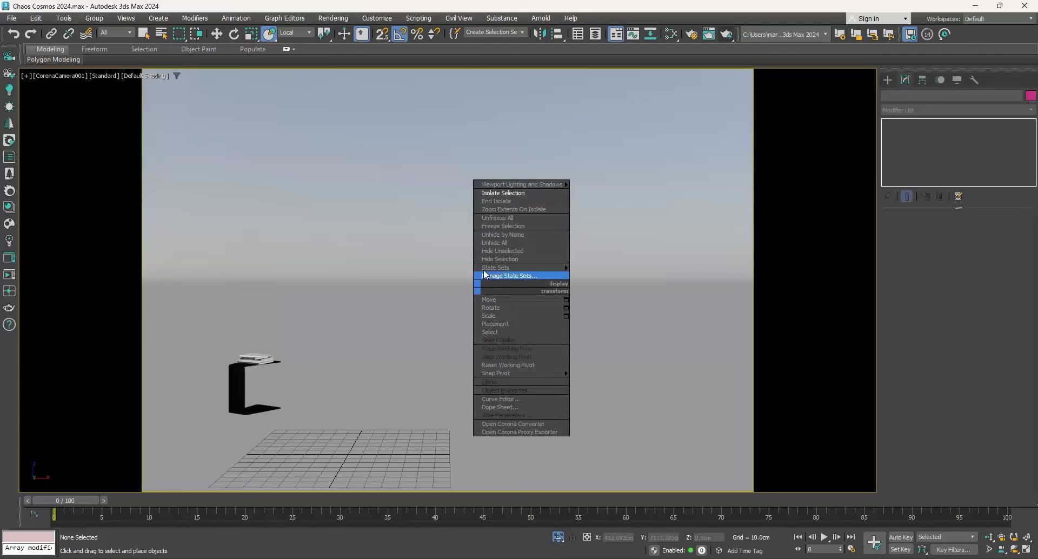
click(506, 210)
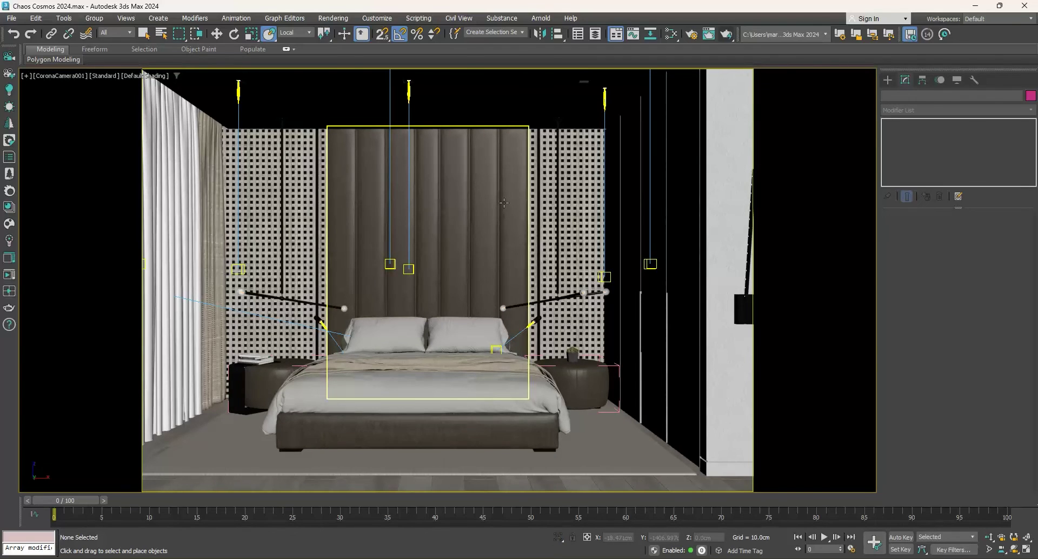
click(726, 34)
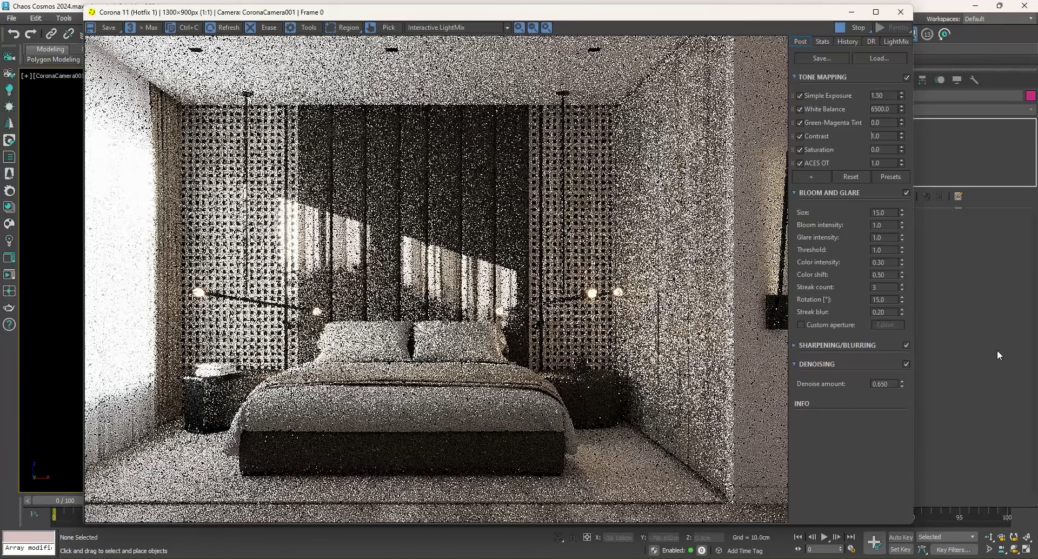